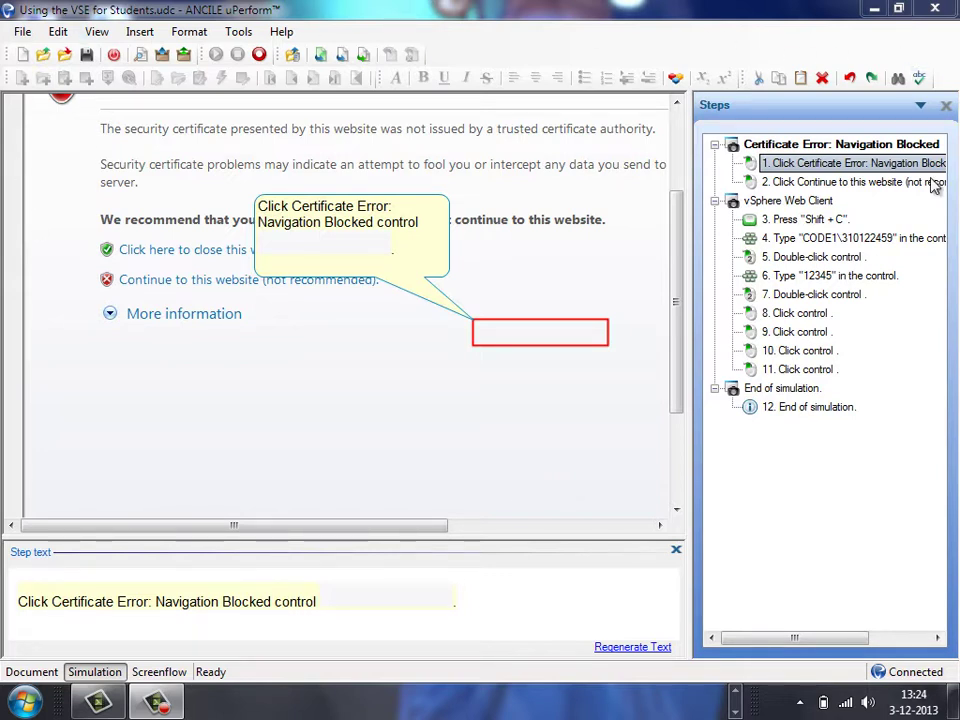
Step: Delete the redundant first certificate-error click step
click(805, 350)
click(790, 166)
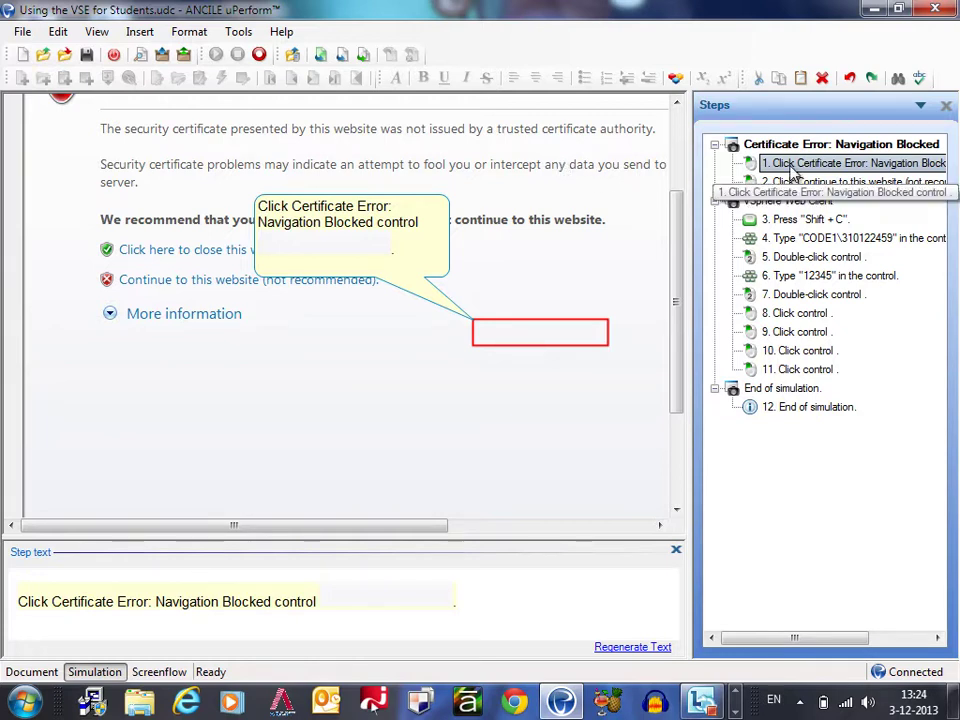
right_click(784, 167)
click(824, 239)
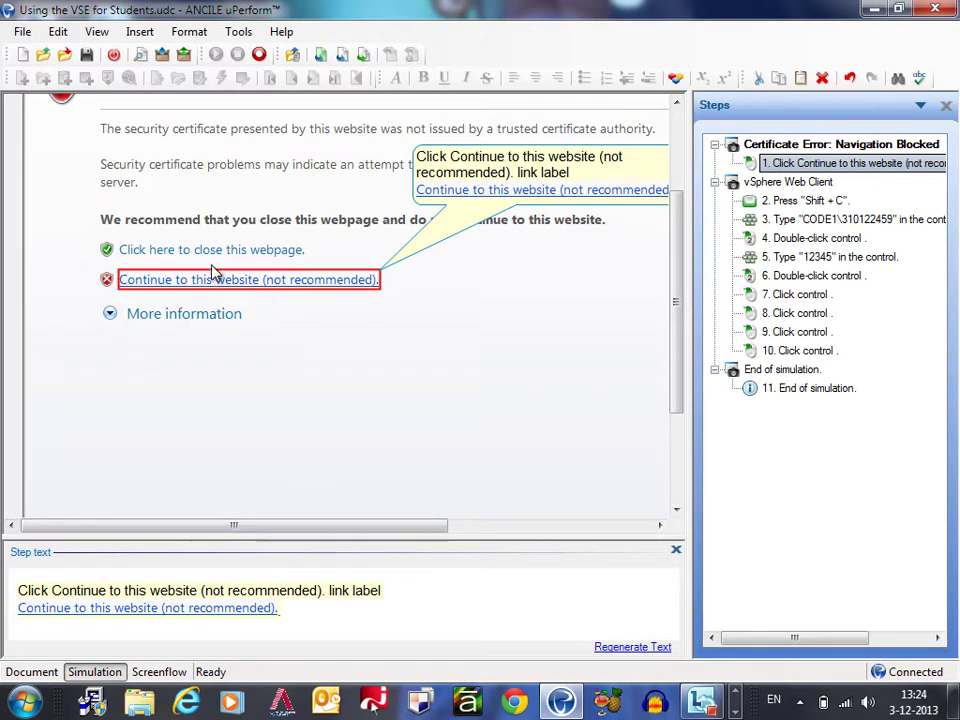
Step: Fit the red highlight over the whole Continue link
drag(175, 285, 154, 285)
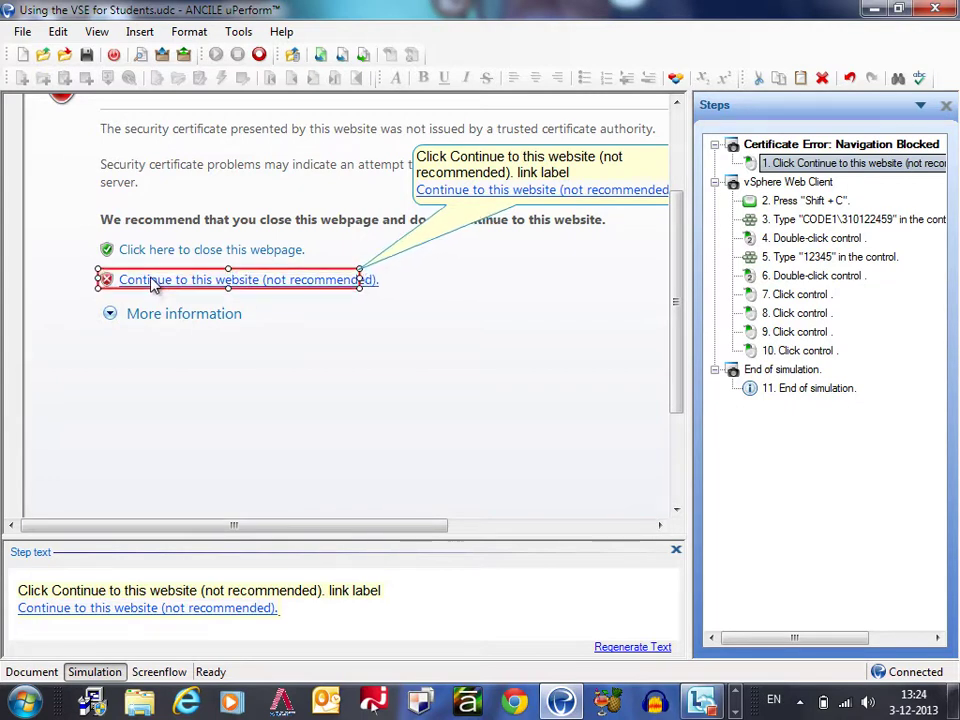
drag(362, 285, 386, 289)
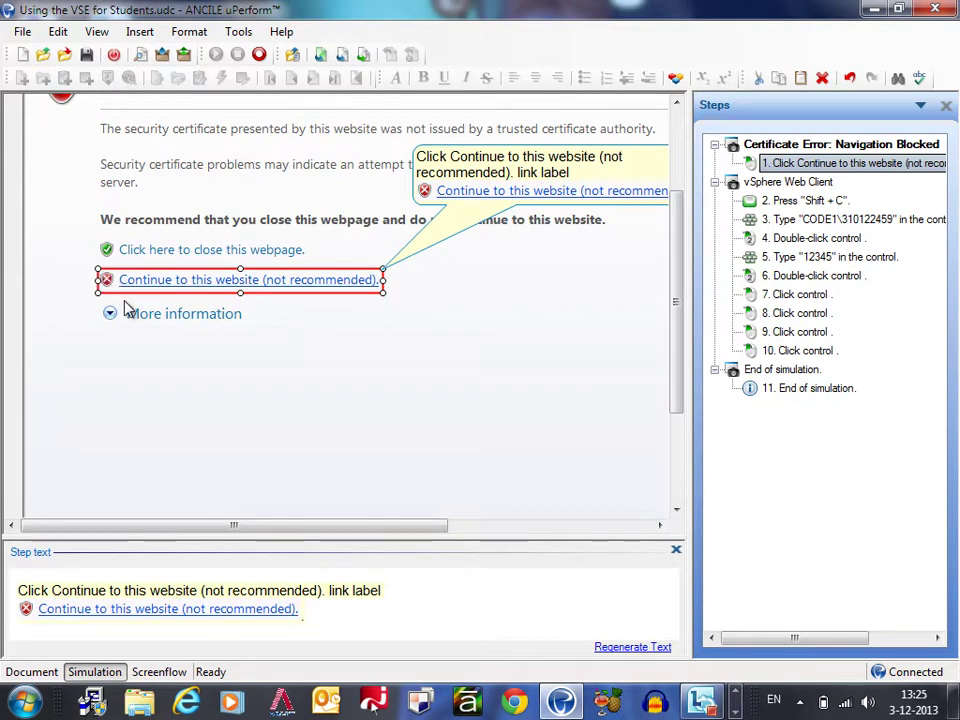
drag(266, 527, 328, 531)
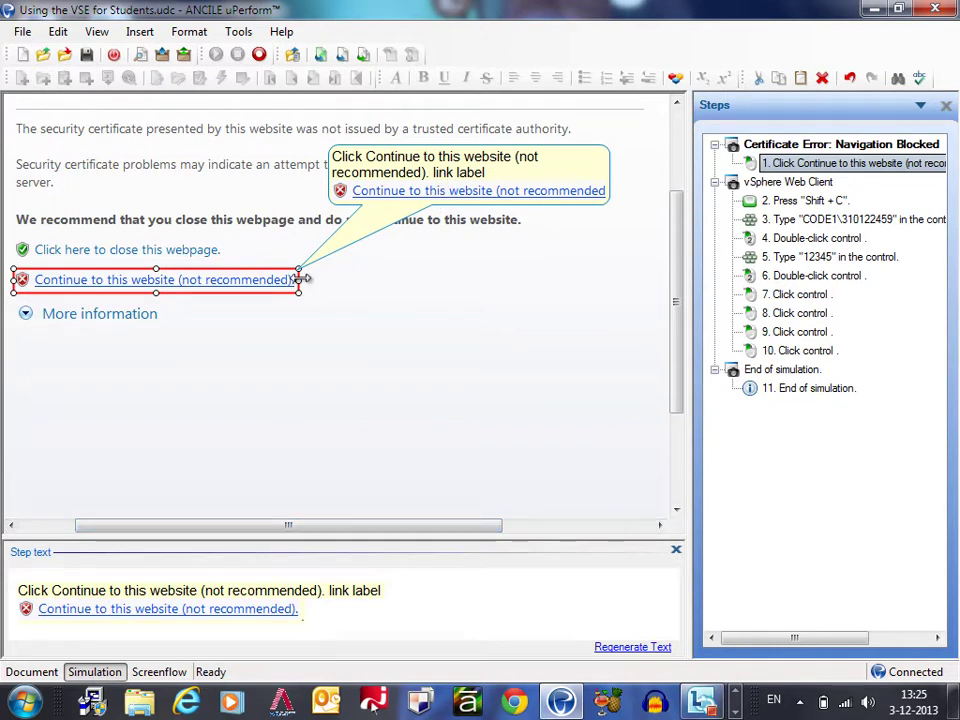
Step: Auto-size the callout and remove '(not recommended). link label' from its text
right_click(595, 192)
click(624, 199)
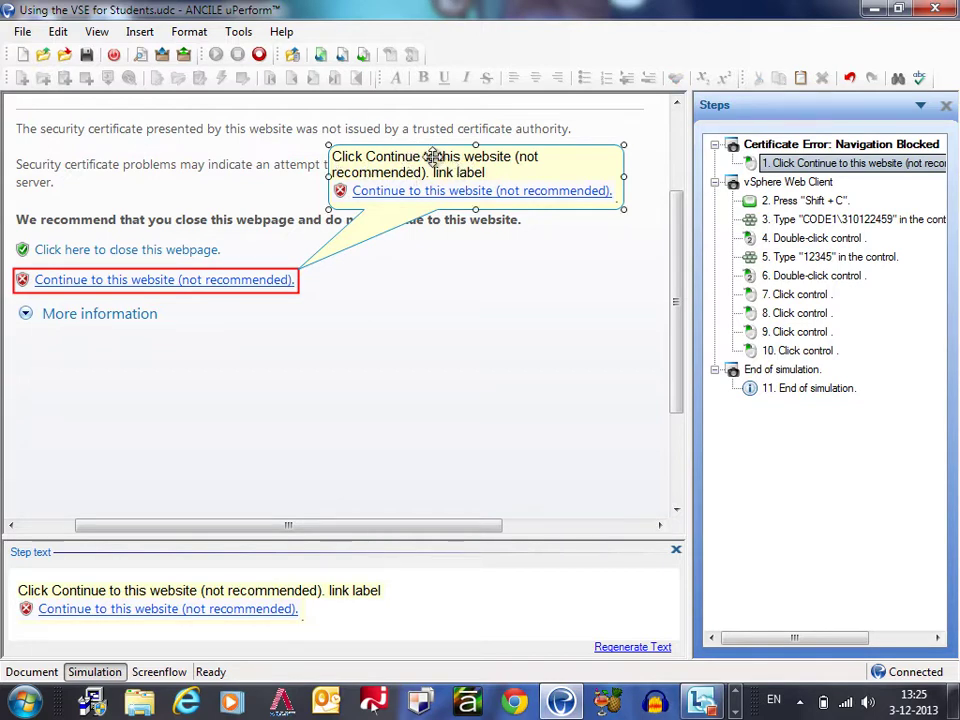
click(426, 156)
click(426, 157)
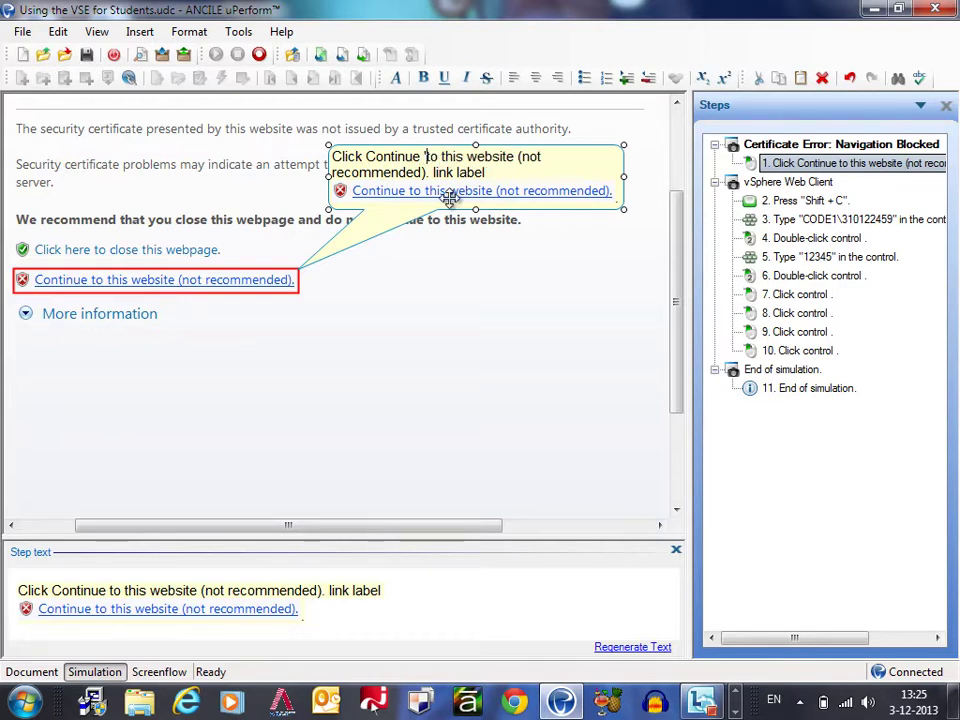
drag(515, 157, 520, 178)
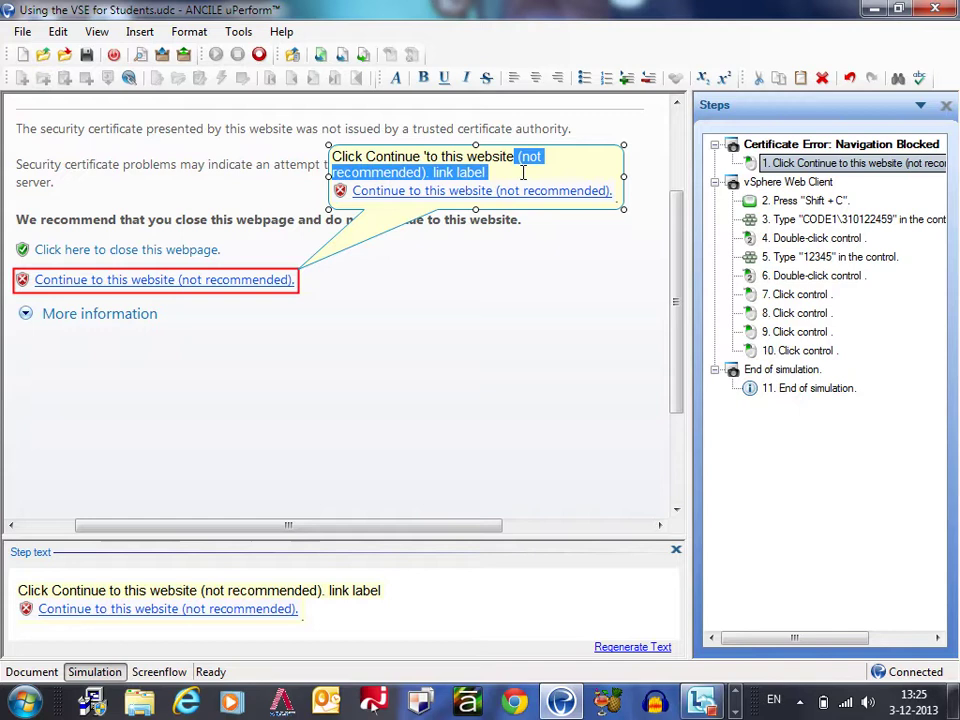
text(')
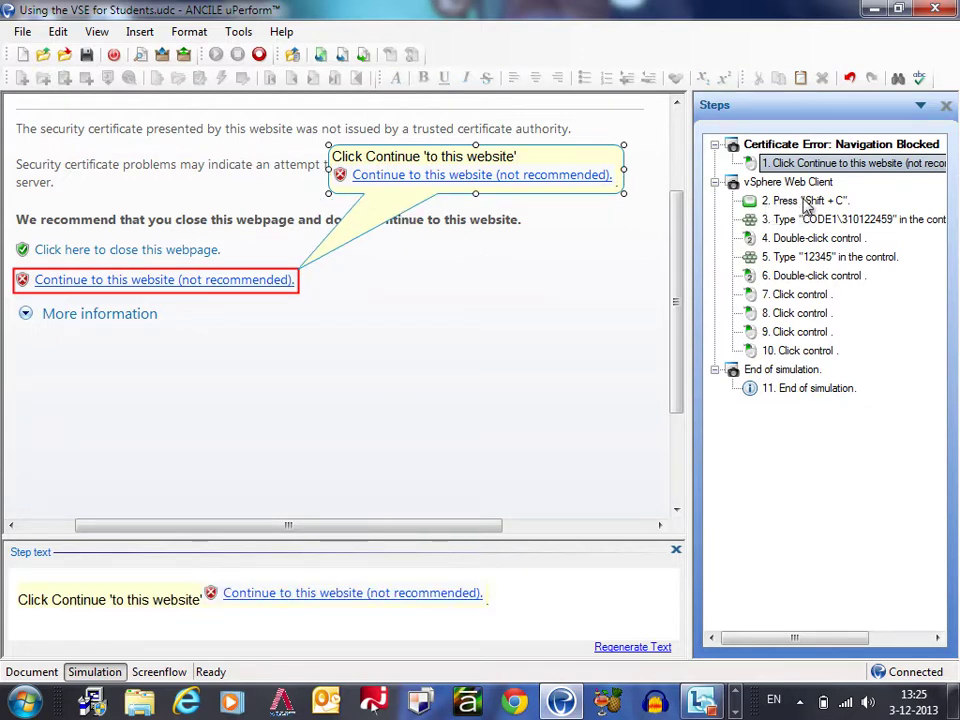
Step: Delete the Press 'Shift + C' step, making typing the user name step 2
click(790, 202)
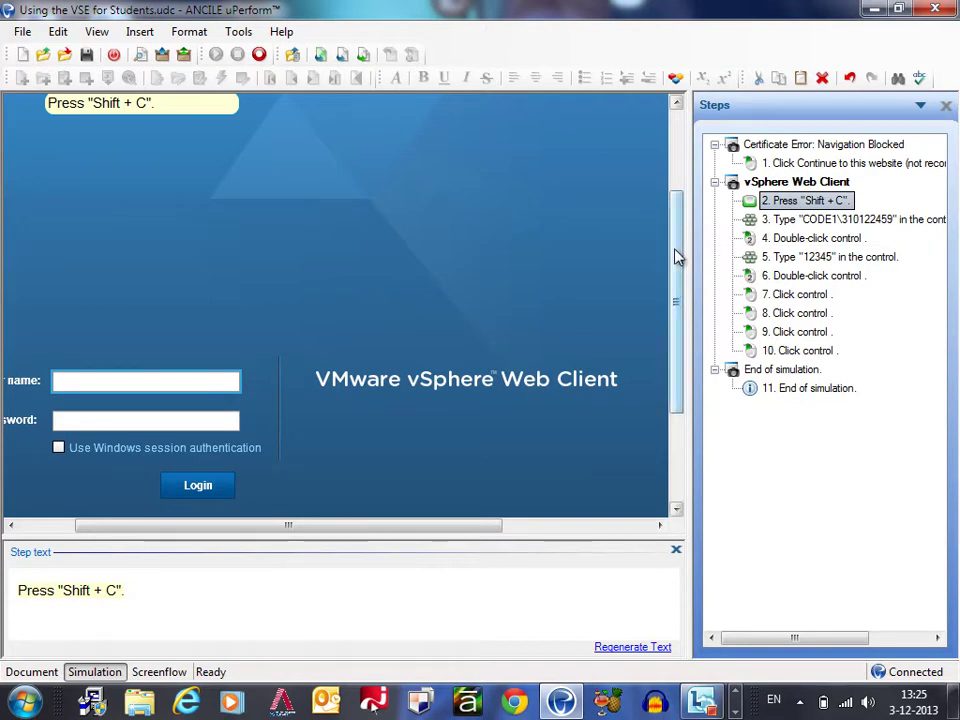
drag(133, 110, 150, 160)
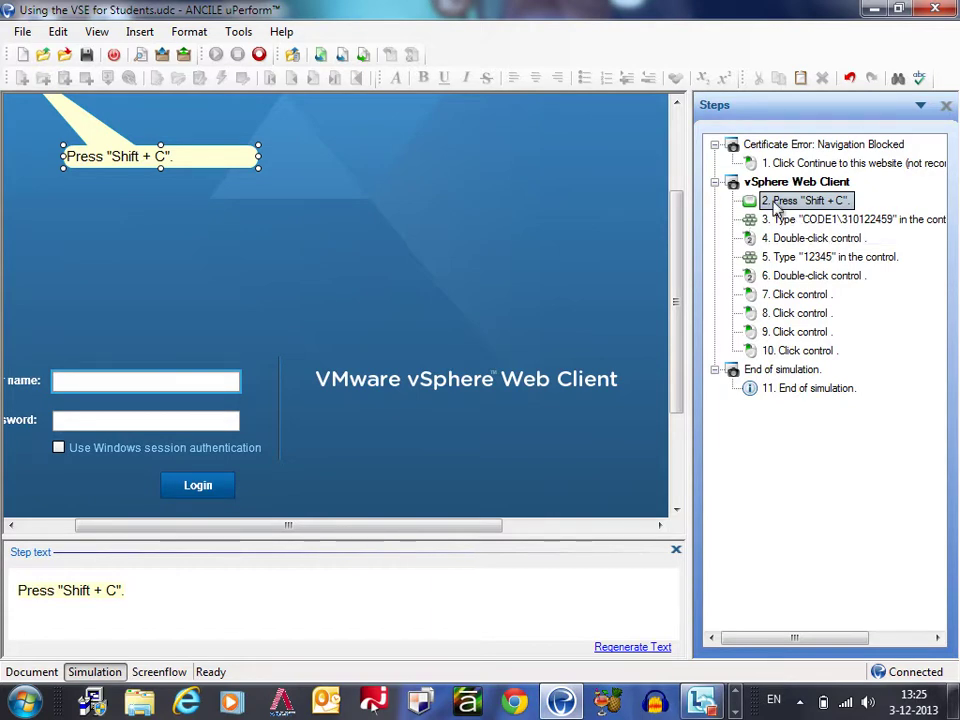
scroll(679, 257, up, 2)
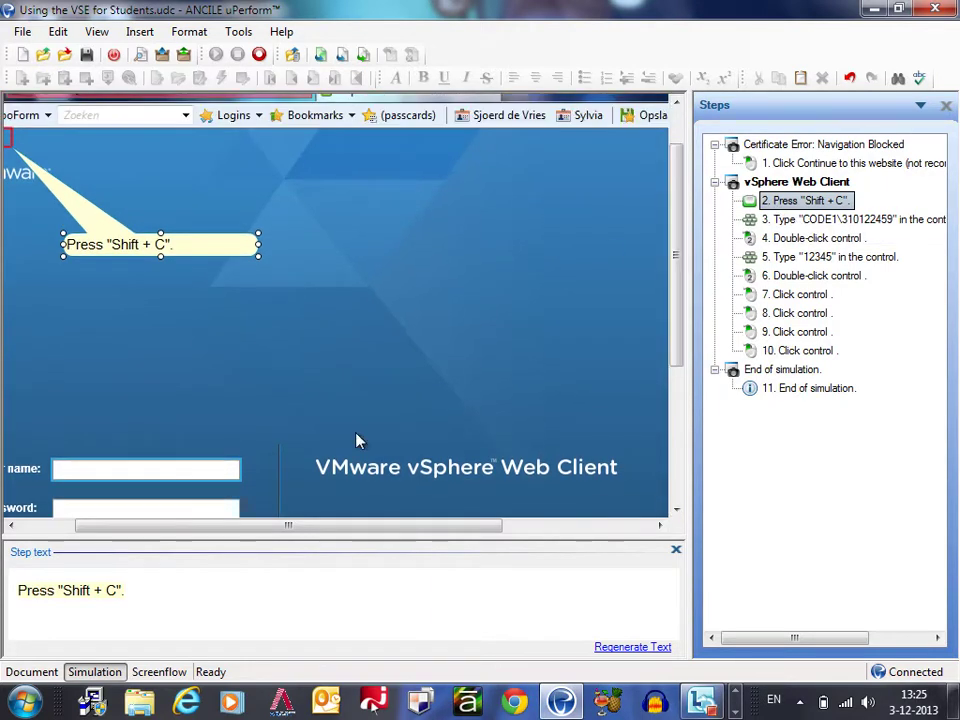
drag(290, 522, 175, 521)
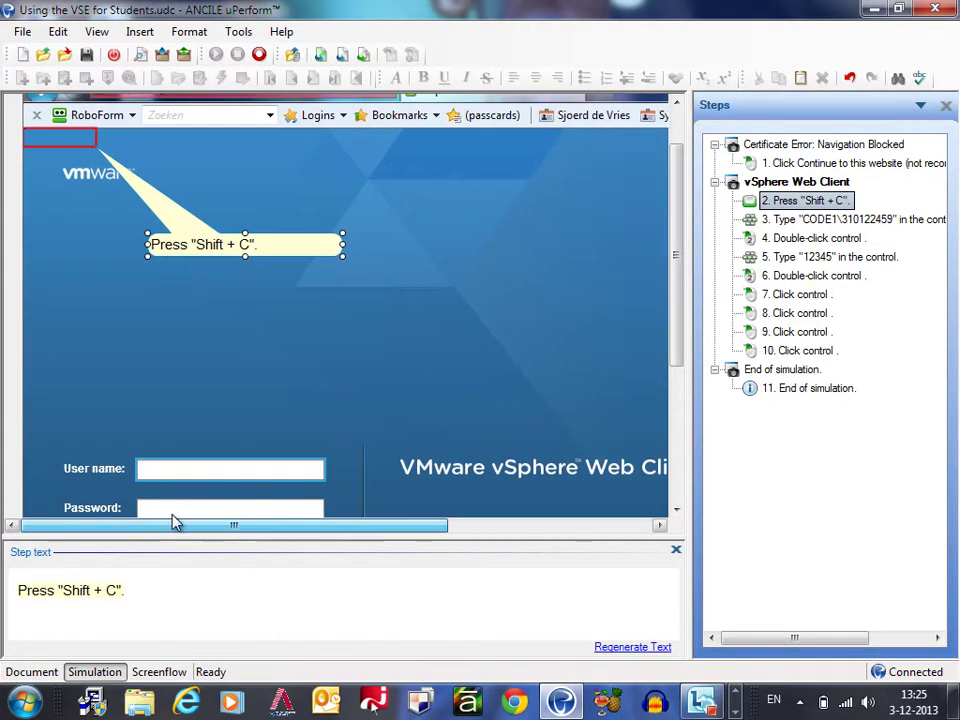
click(66, 137)
drag(50, 140, 172, 162)
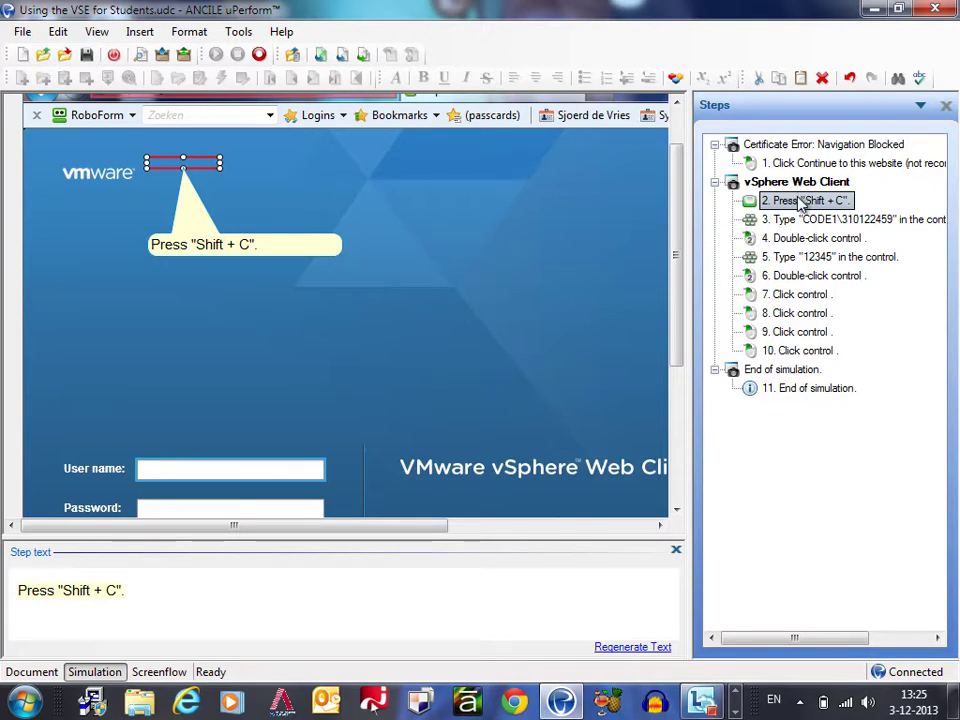
right_click(786, 200)
click(828, 271)
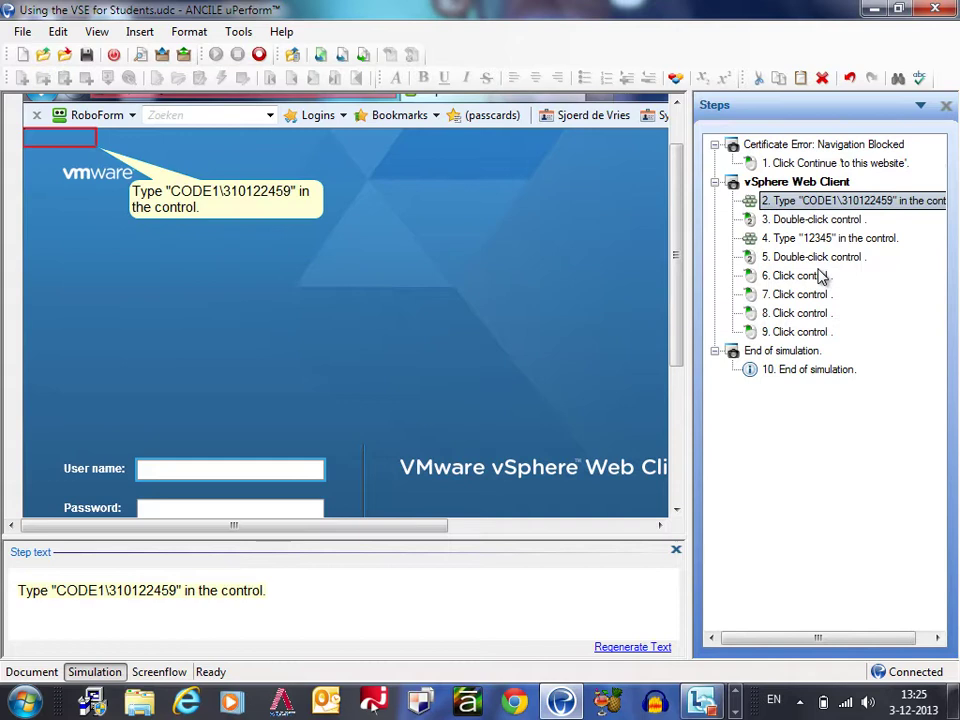
Step: Move the typing hotspot onto the User name field and trim its edges to fit
click(66, 145)
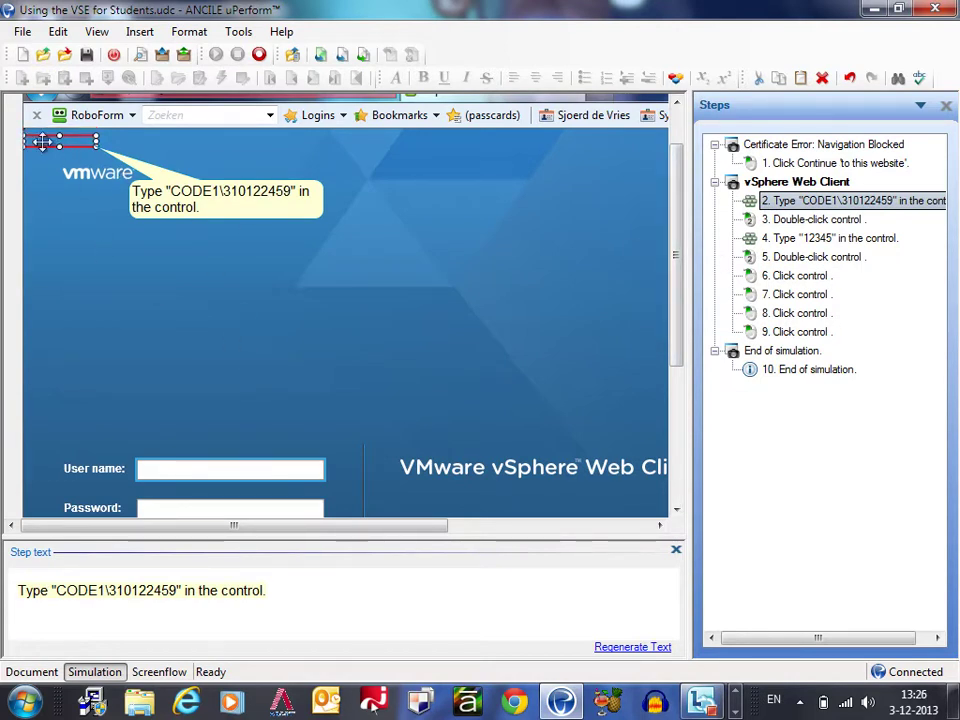
drag(48, 138, 324, 469)
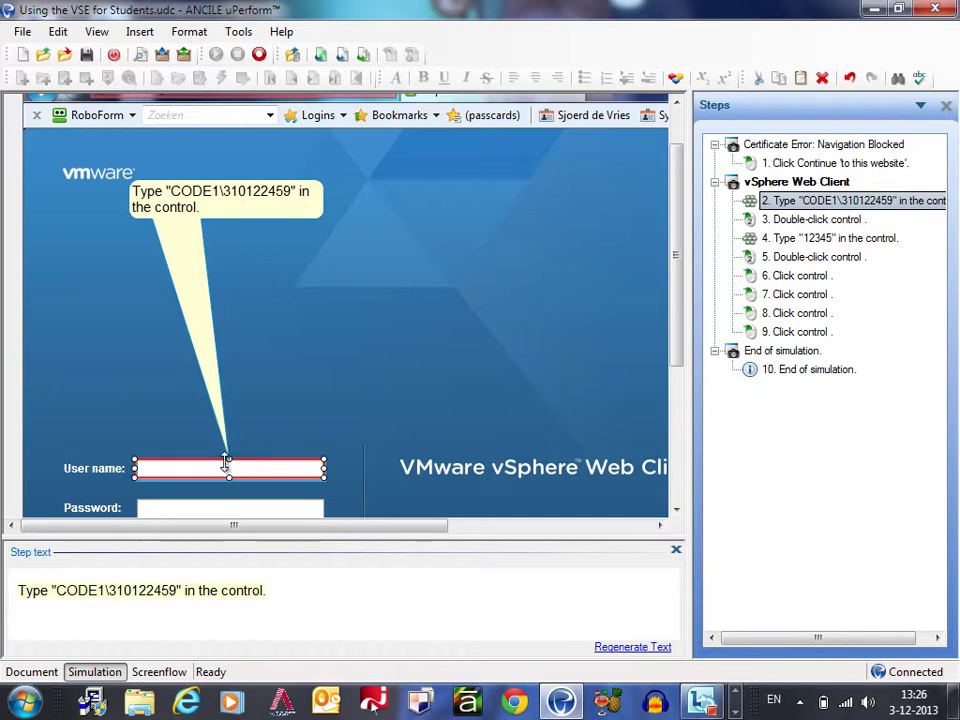
click(228, 462)
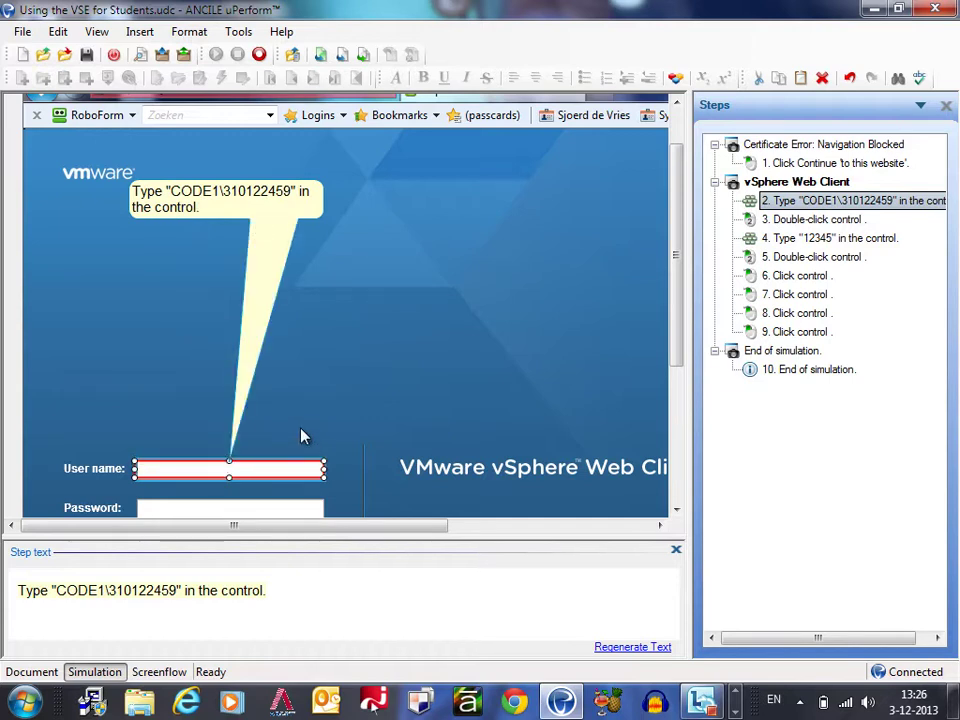
drag(135, 468, 139, 468)
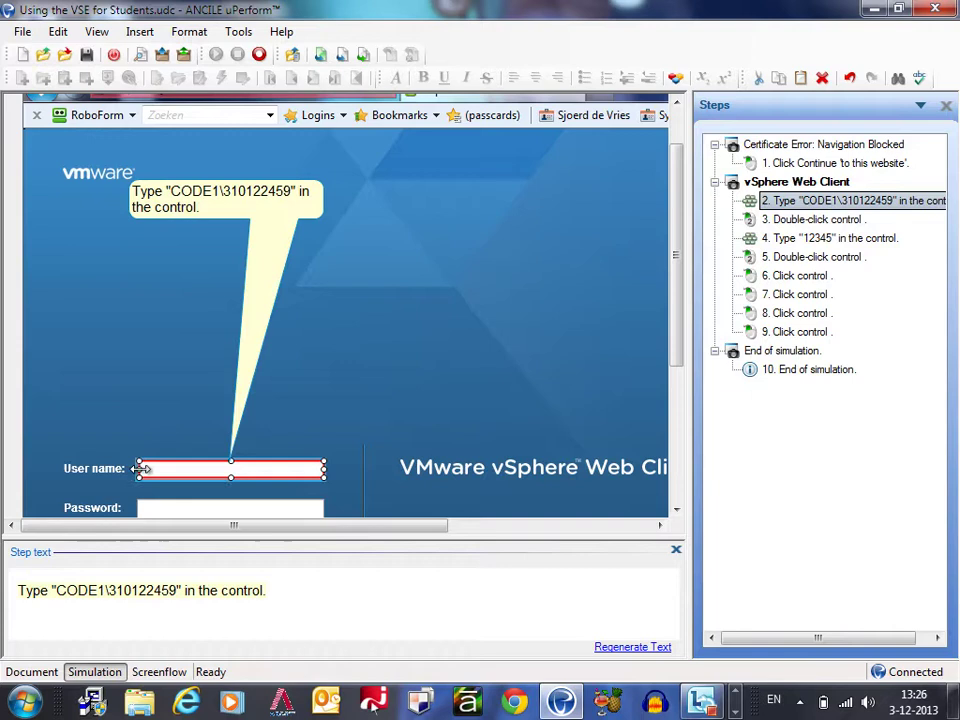
drag(325, 468, 321, 468)
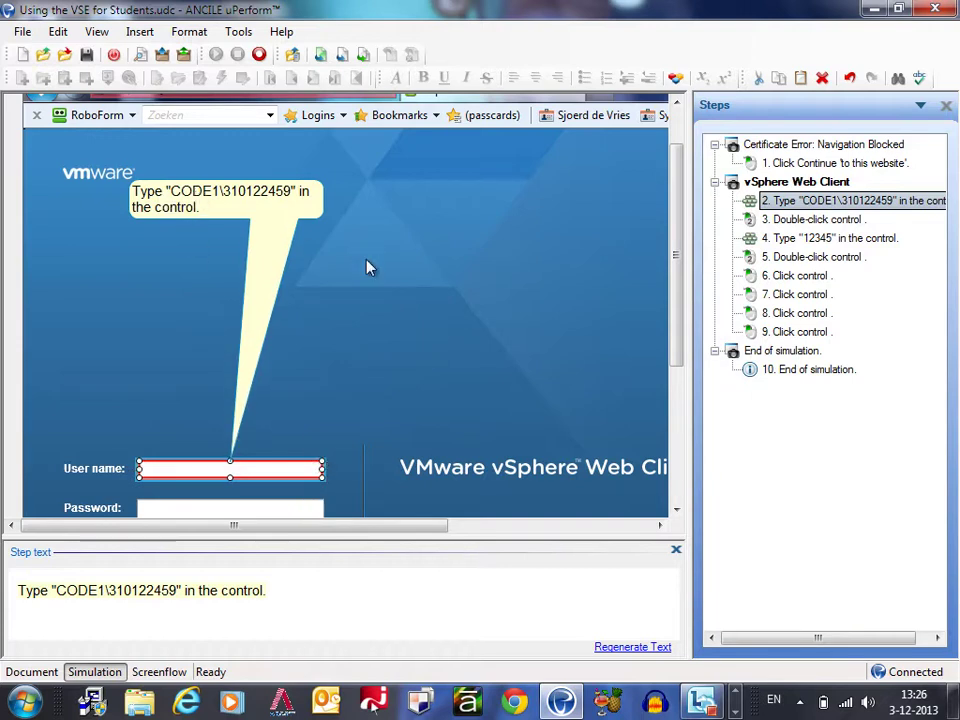
Step: Place the bubble above the field and replace 'in the control.' with 'in the user name field'
drag(279, 214, 396, 347)
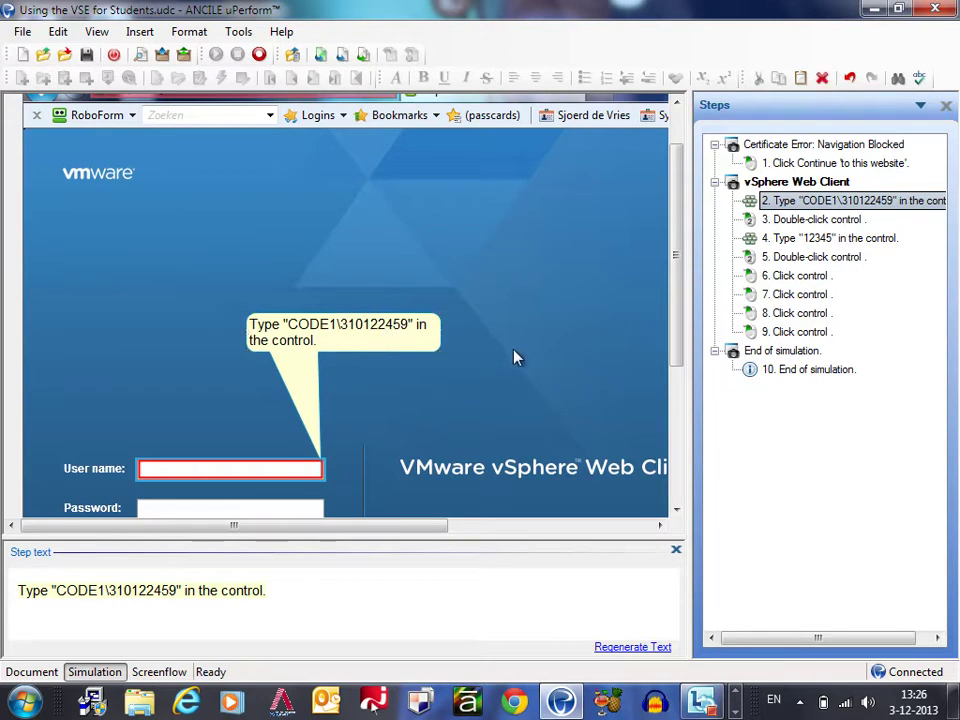
click(424, 323)
click(424, 323)
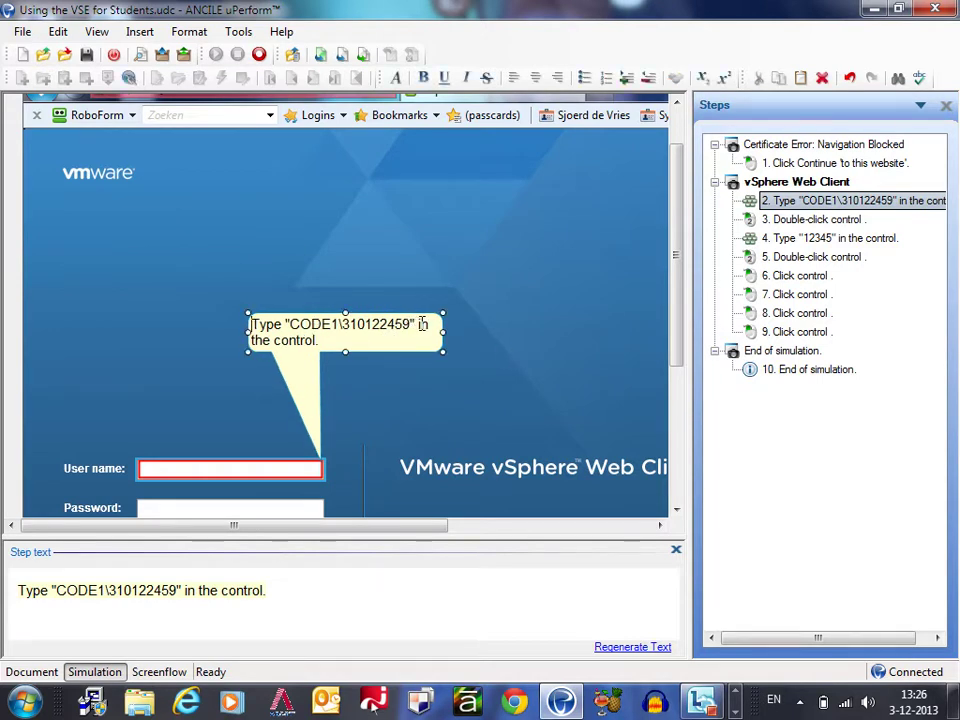
mouse_move(419, 324)
mouse_down()
mouse_move(428, 324)
mouse_move(424, 347)
mouse_up()
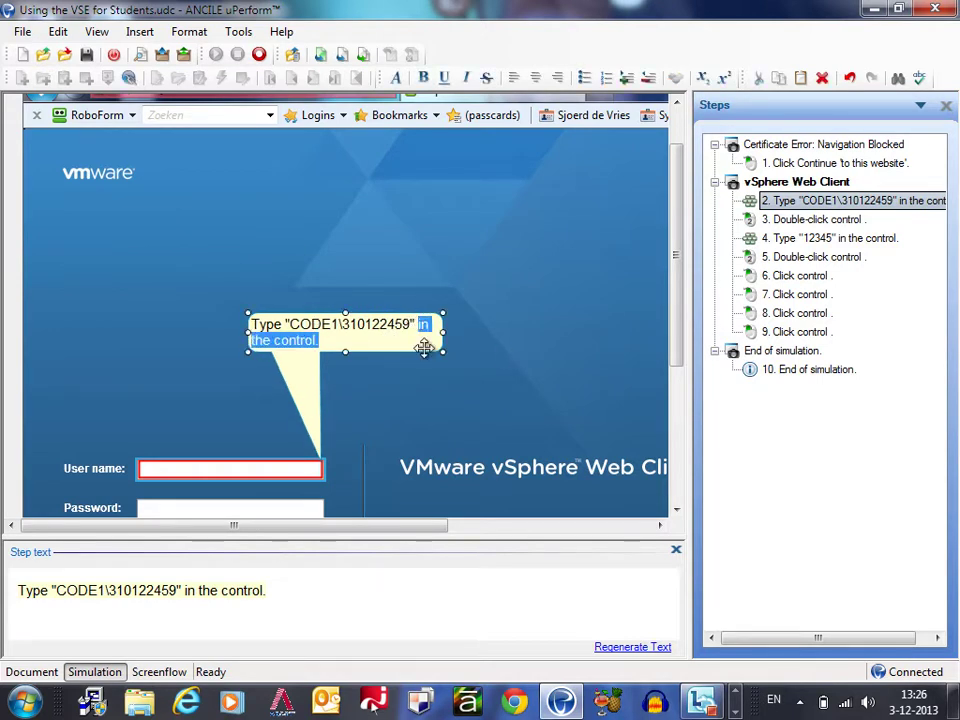
text(in)
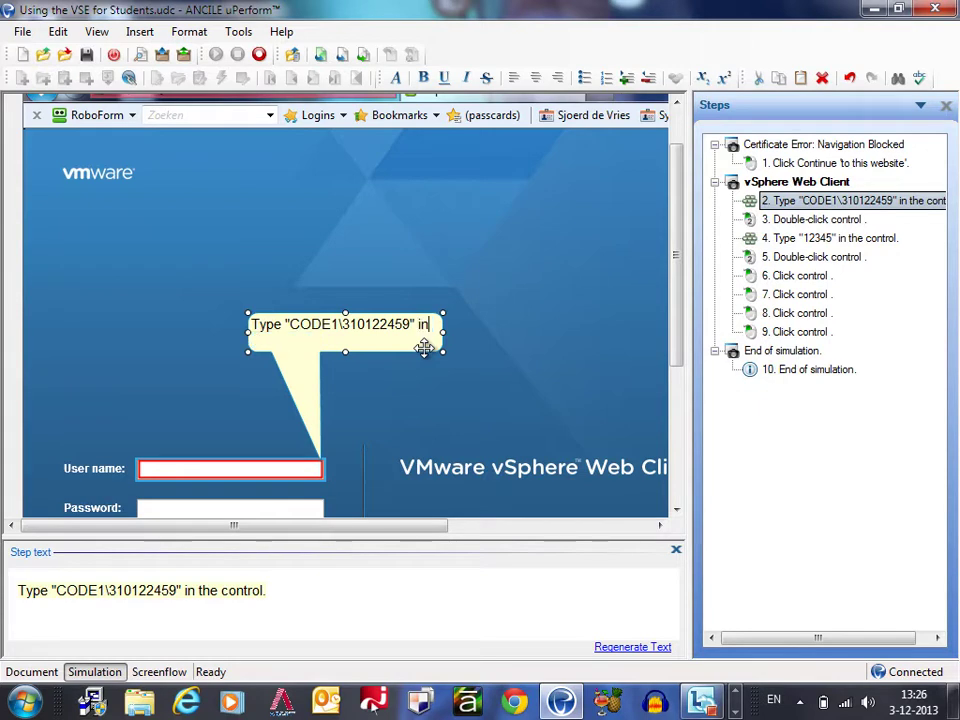
text( the user name field.)
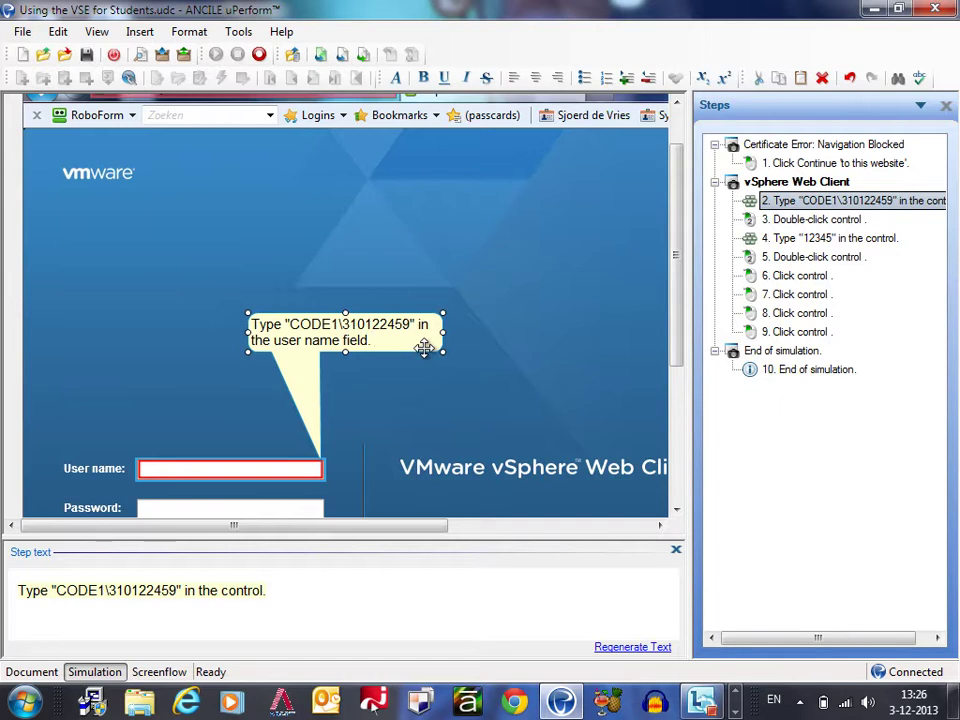
Step: Commit the user name bubble text and check the neighbouring password step
click(676, 244)
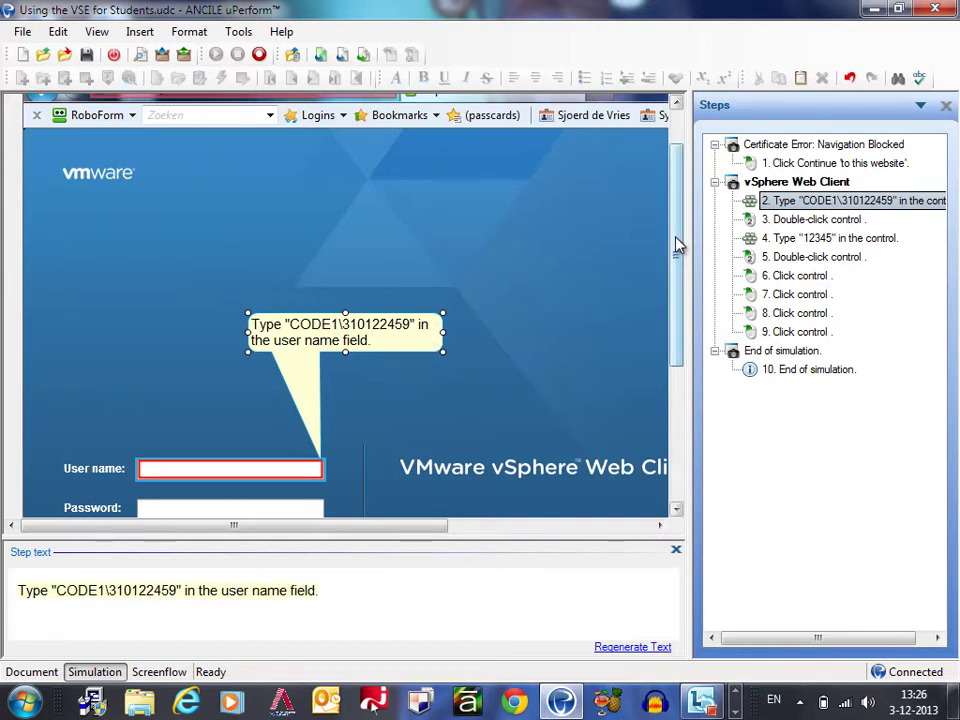
drag(676, 244, 688, 320)
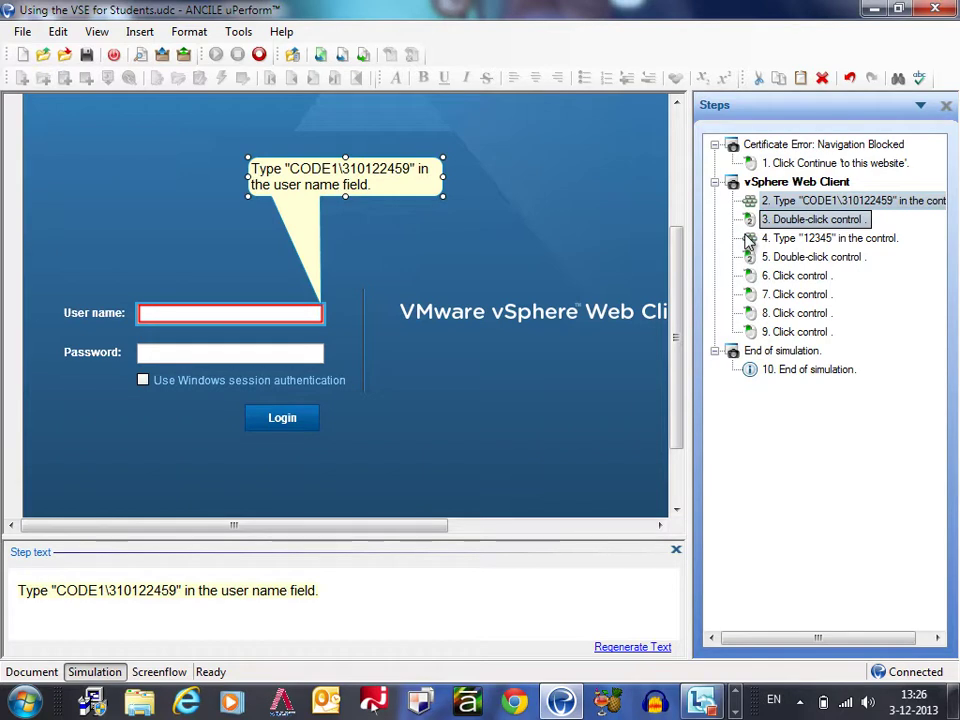
click(764, 238)
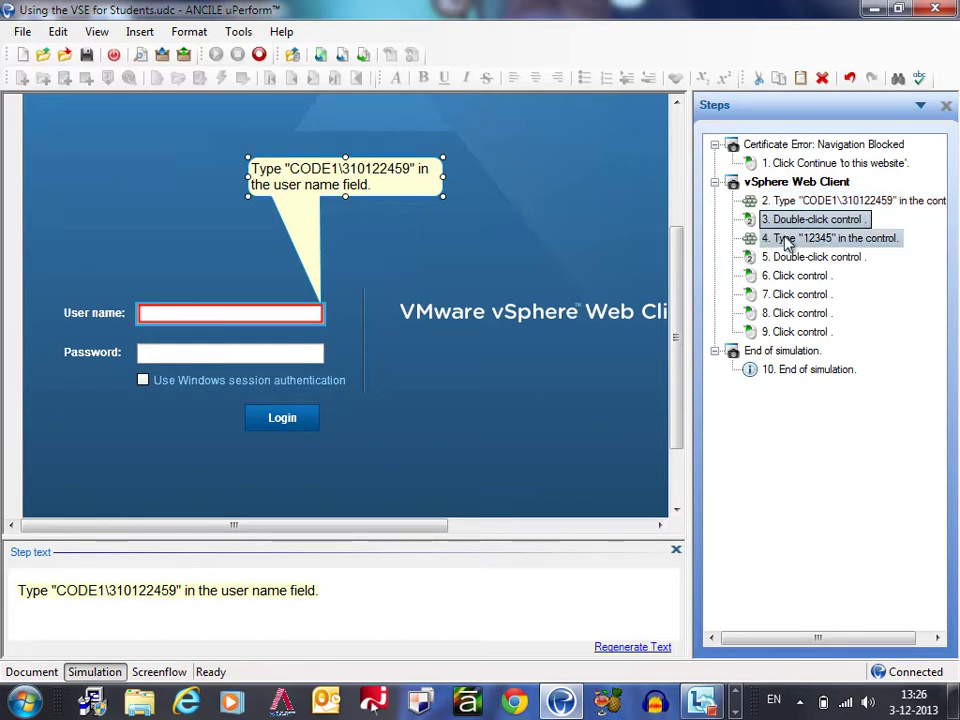
click(792, 202)
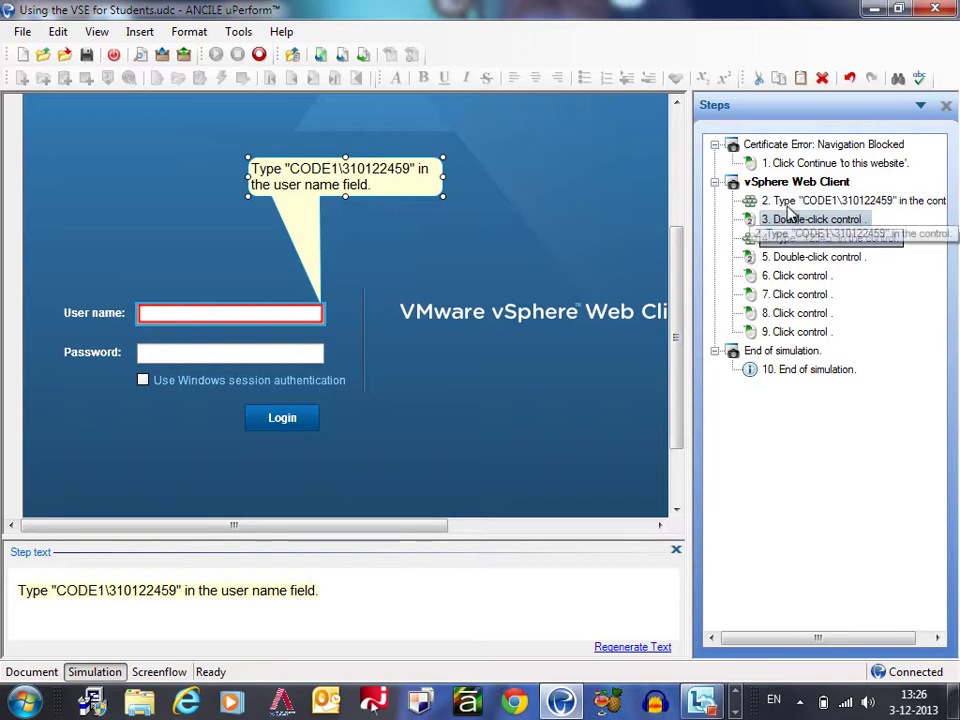
Step: Select the double-click step and review the Screenflow before returning to Simulation
click(790, 221)
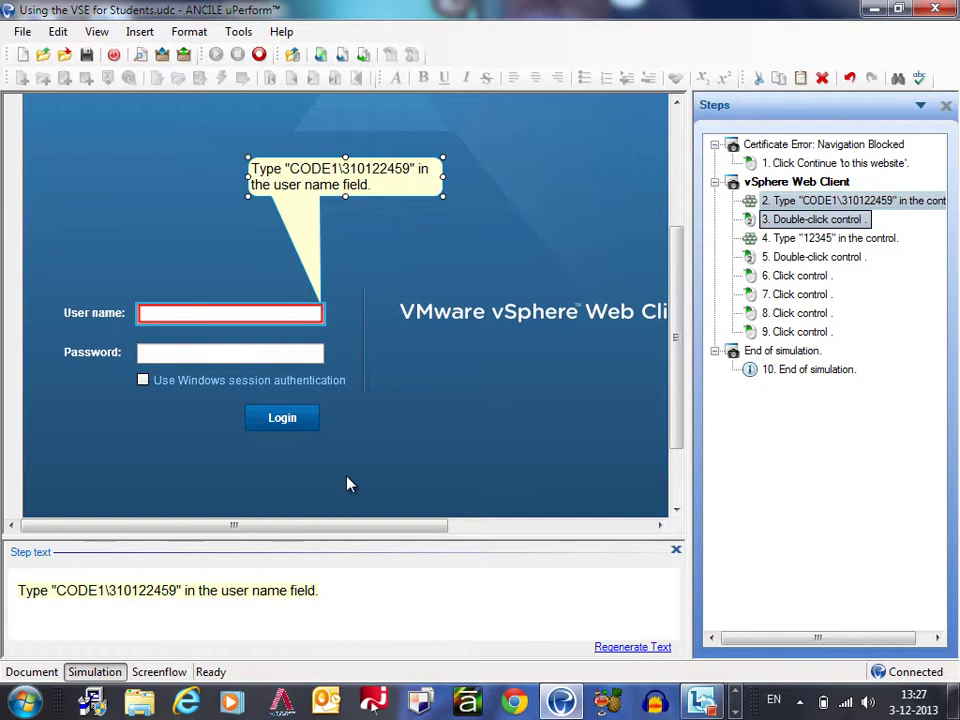
click(160, 672)
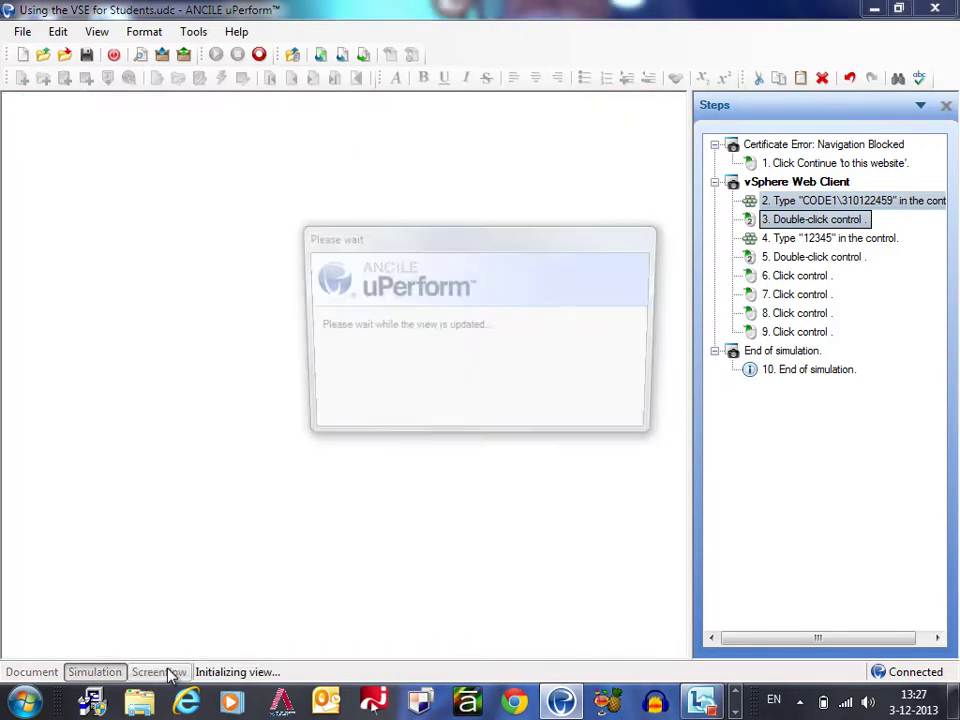
click(95, 672)
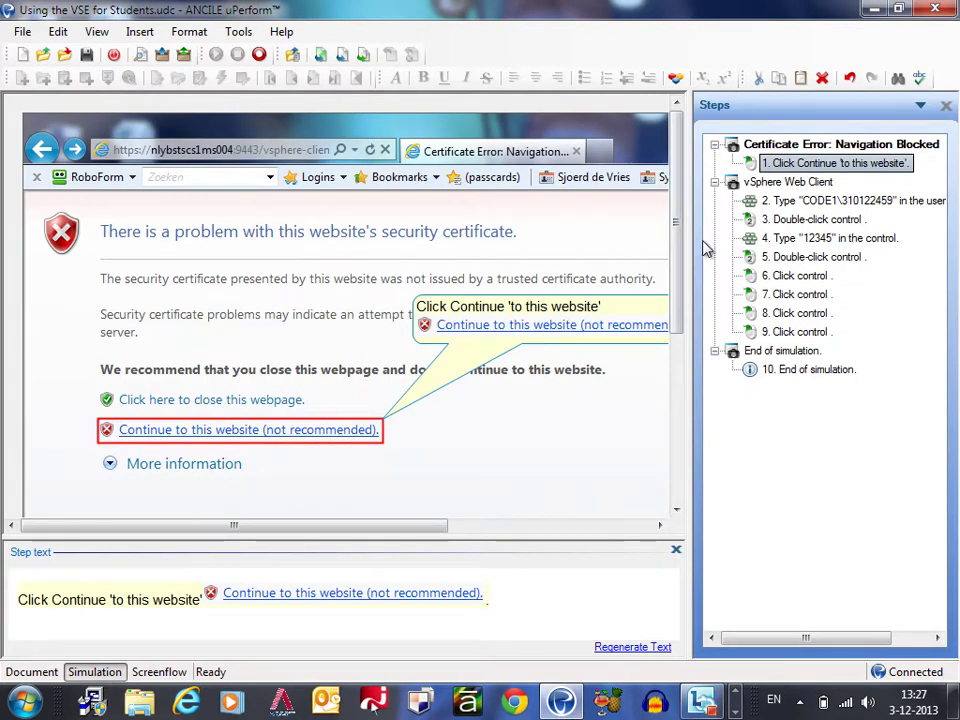
Step: Delete the redundant double-click step
click(813, 221)
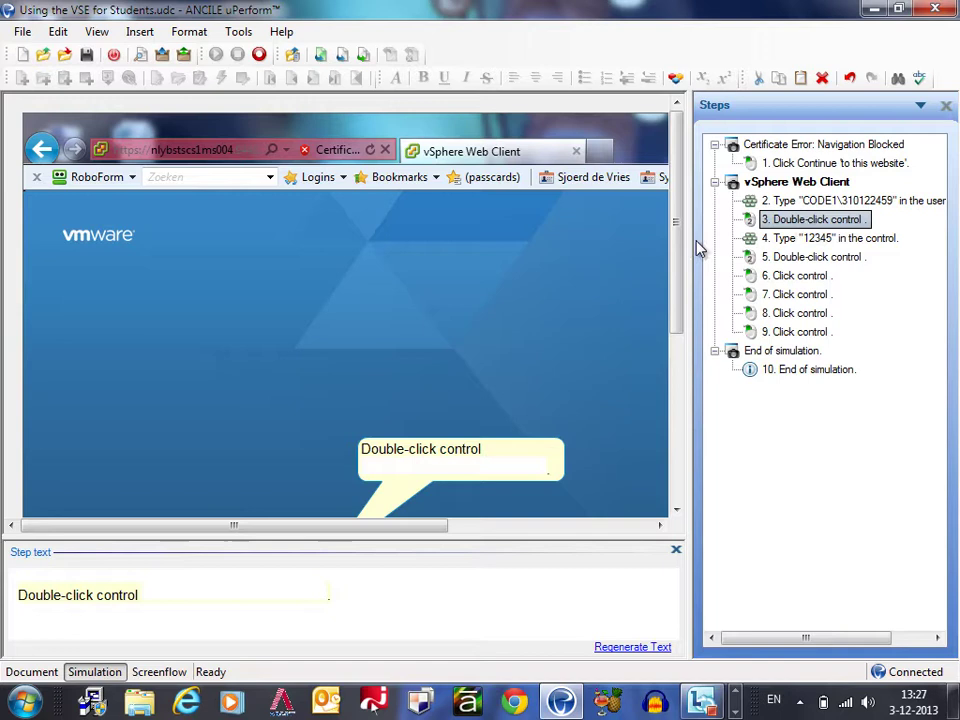
drag(677, 253, 663, 345)
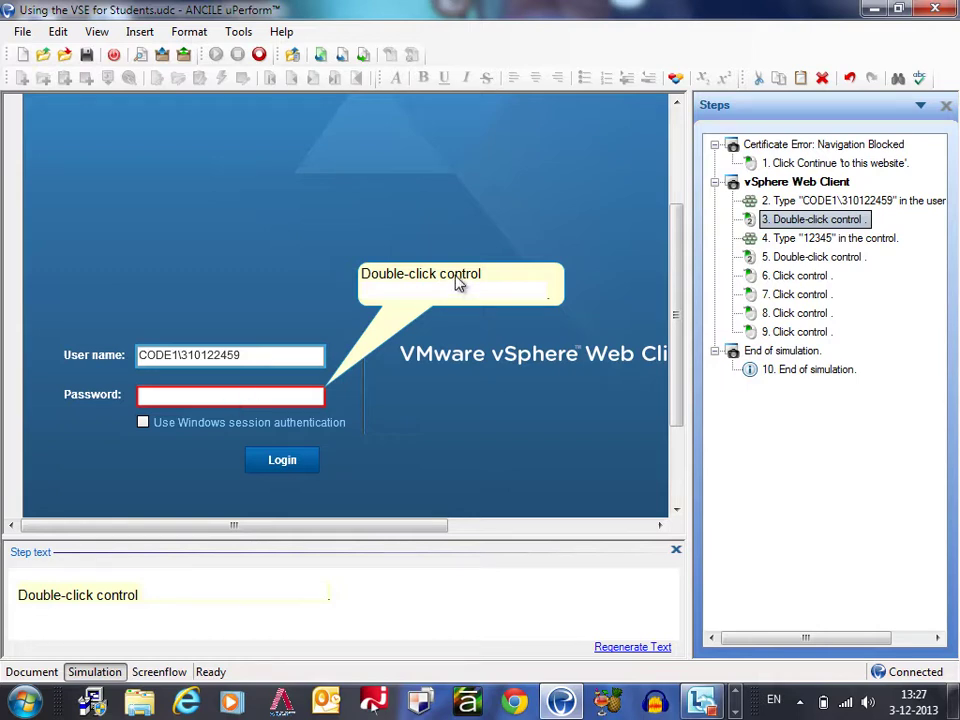
right_click(778, 219)
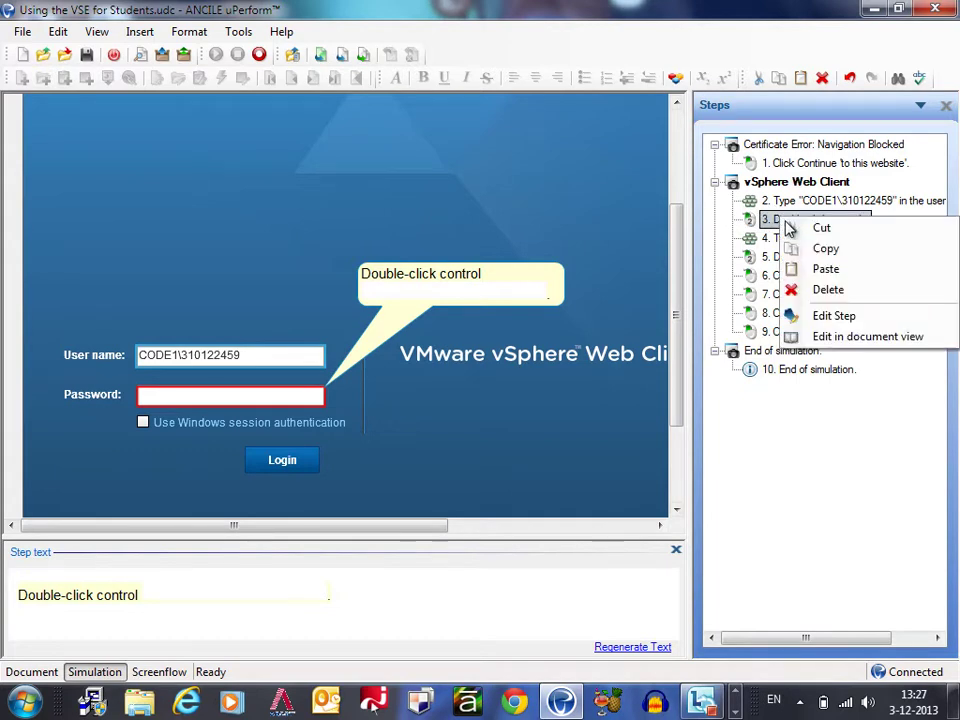
click(827, 289)
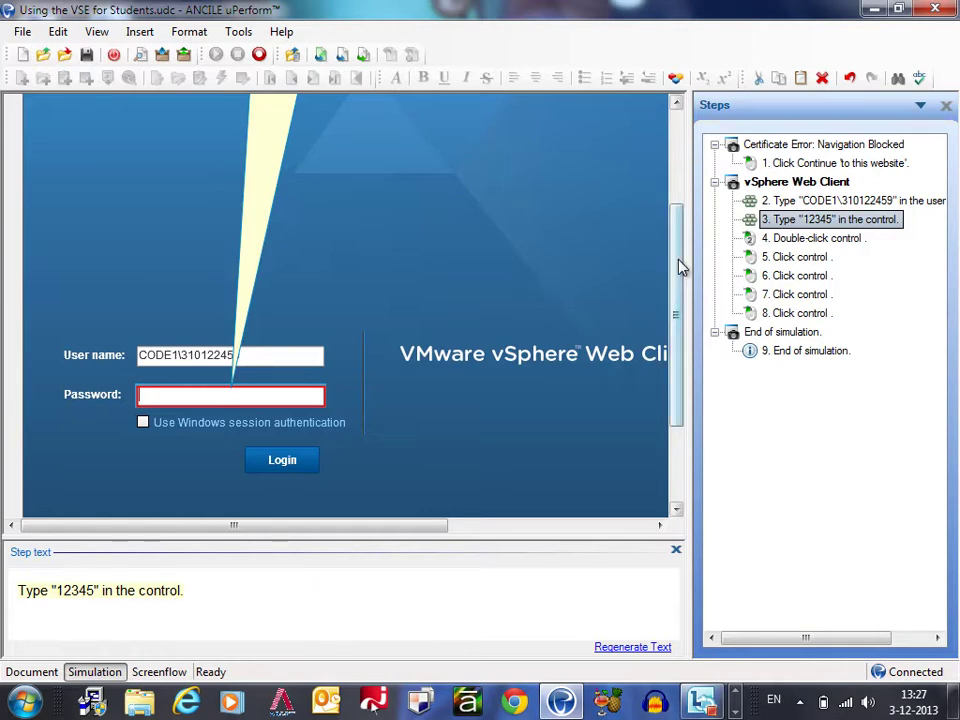
Step: Move the password bubble beside the login form and change 'the control.' to 'the password field.'
drag(679, 264, 690, 223)
drag(223, 162, 470, 360)
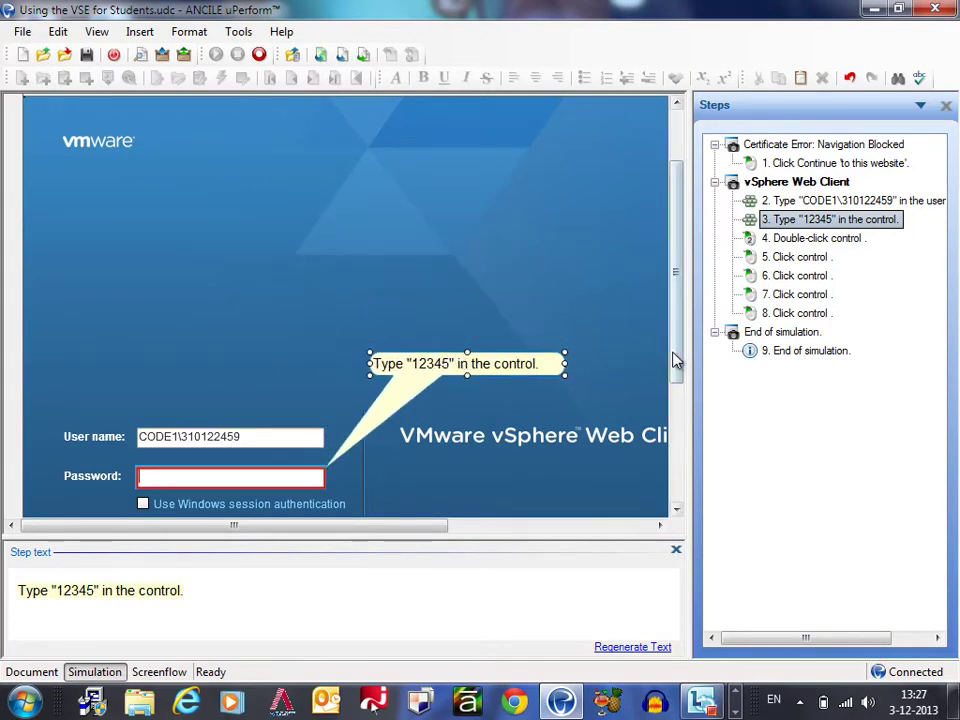
drag(675, 360, 671, 403)
click(478, 277)
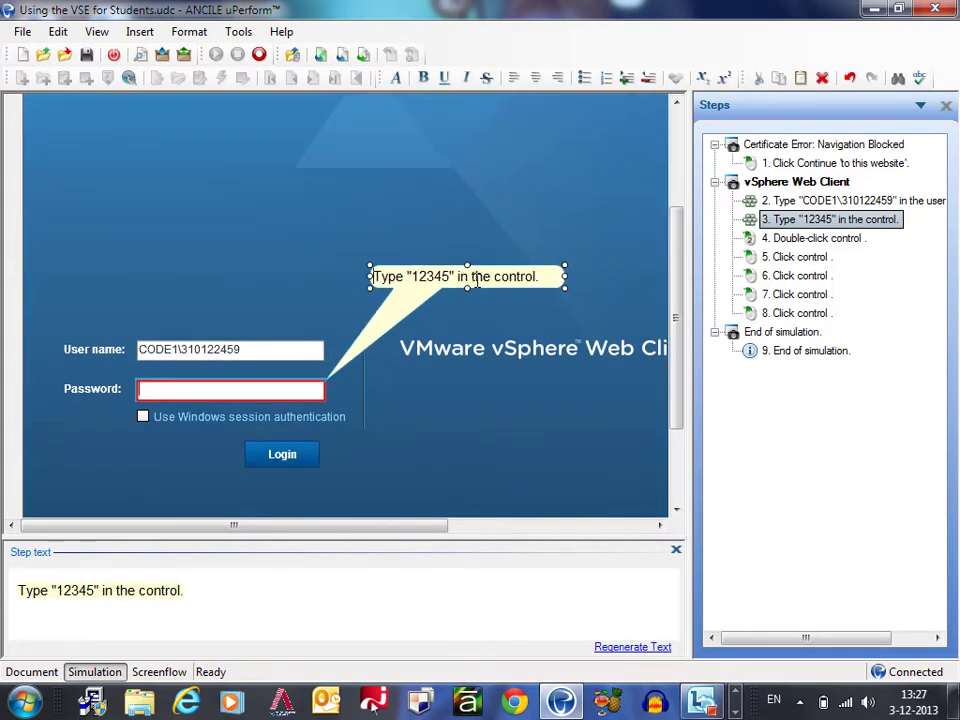
drag(474, 277, 543, 289)
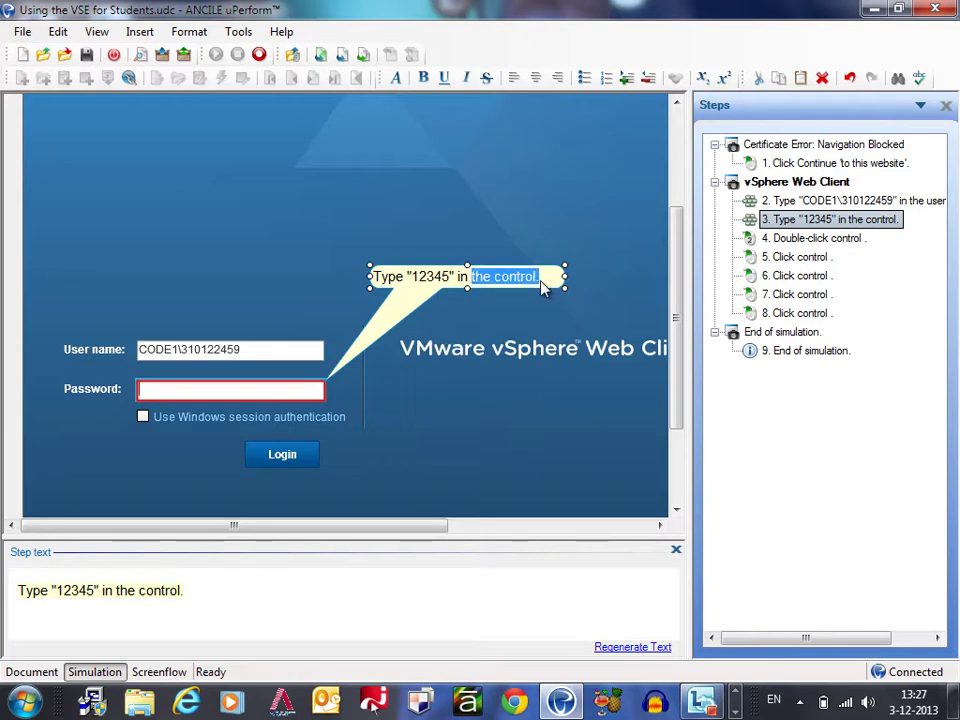
text(the password)
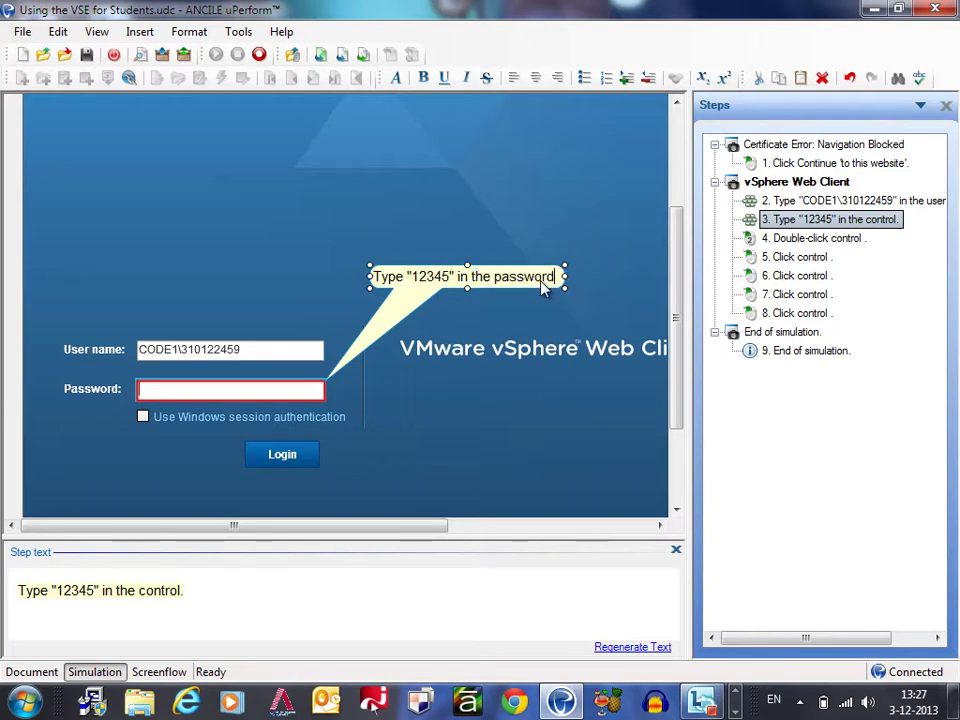
text( field)
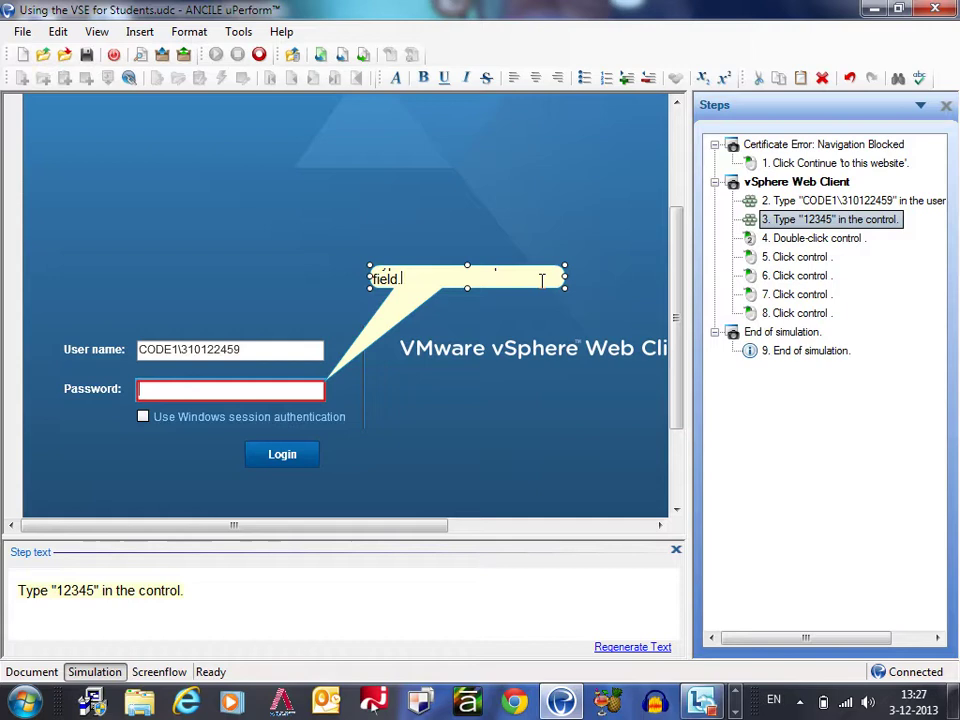
text(.)
click(415, 234)
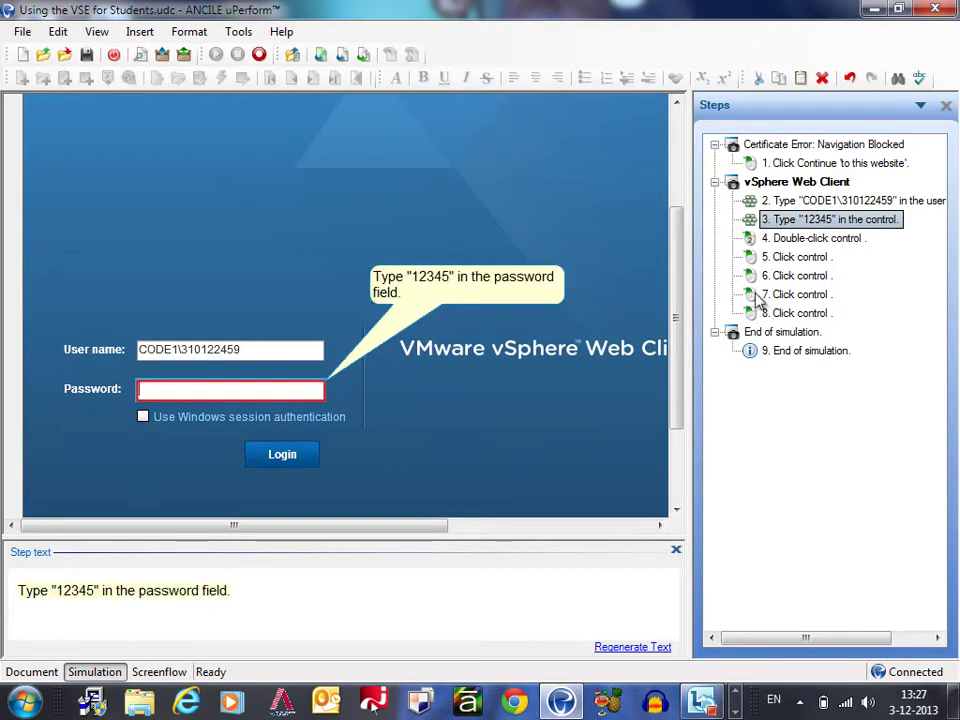
Step: Fit step 4's red highlight box over the Login button
click(756, 242)
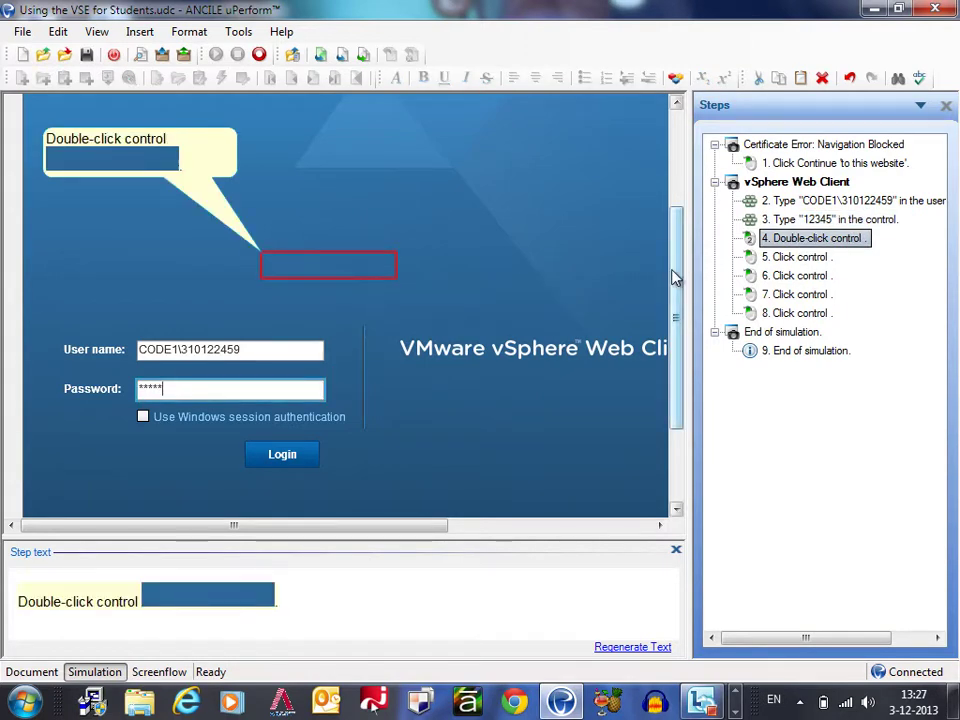
drag(675, 277, 671, 321)
drag(300, 191, 284, 374)
drag(382, 372, 320, 372)
drag(679, 358, 677, 327)
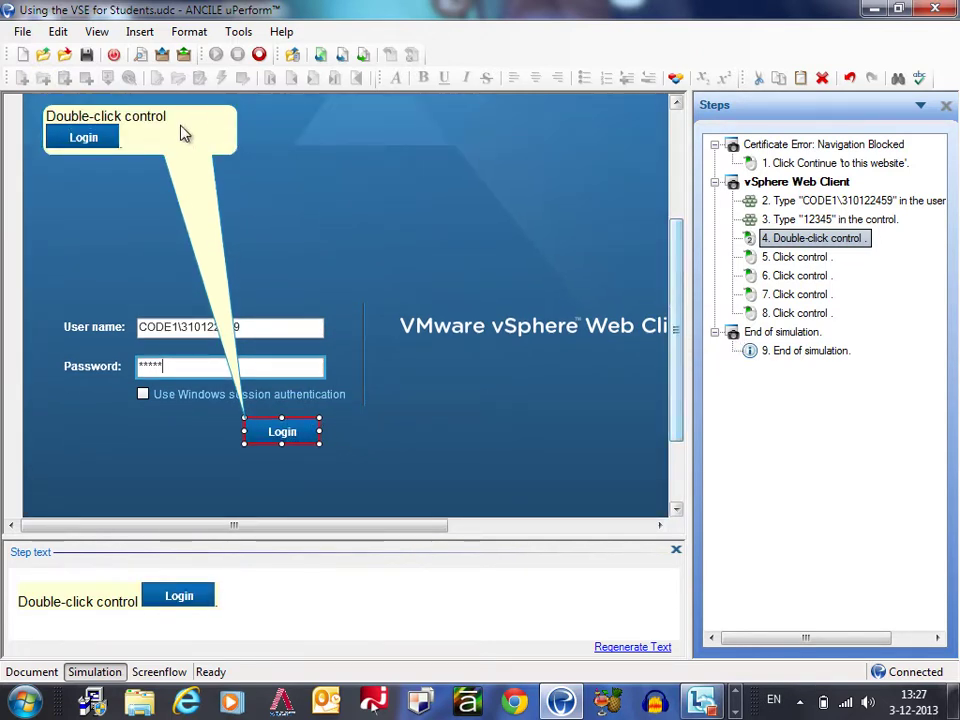
Step: Move the login bubble next to the Login button and select its word 'Double-click'
drag(183, 133, 502, 398)
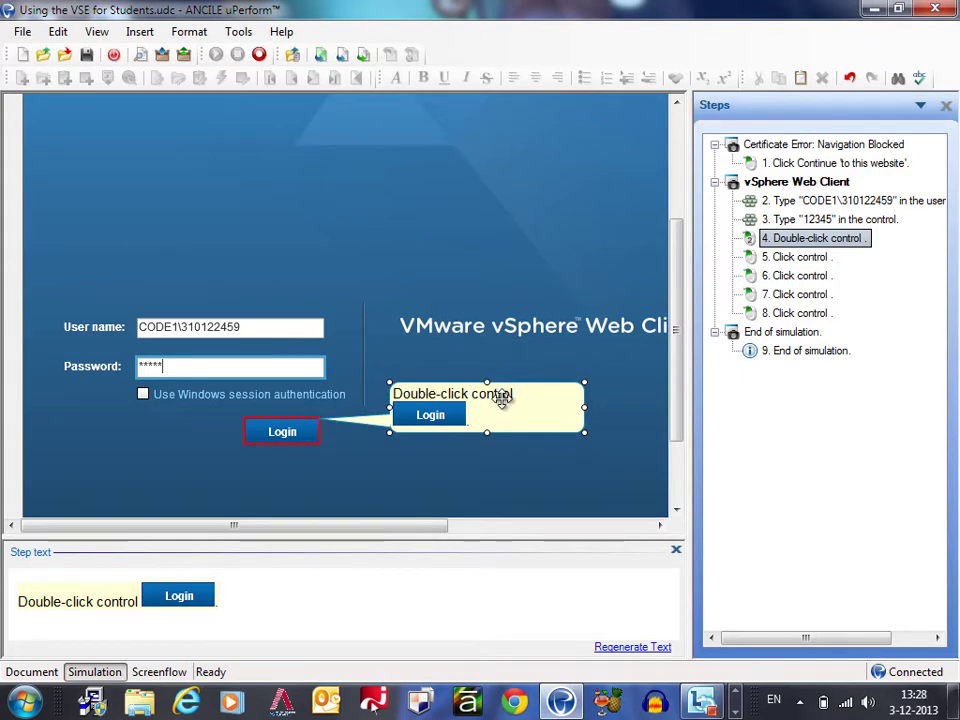
drag(679, 422, 679, 473)
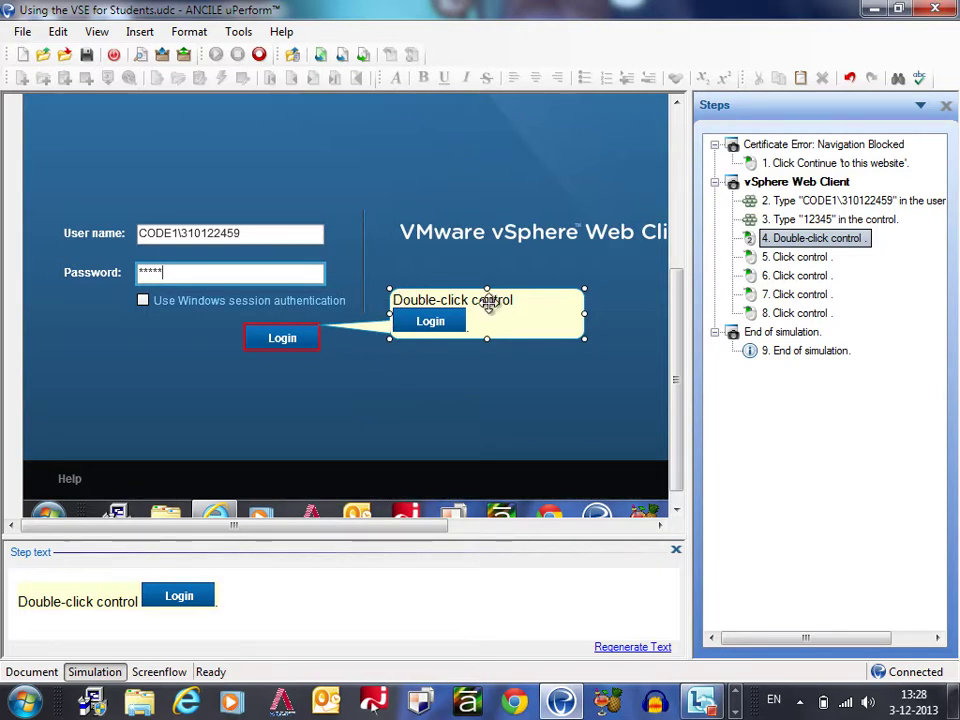
click(436, 328)
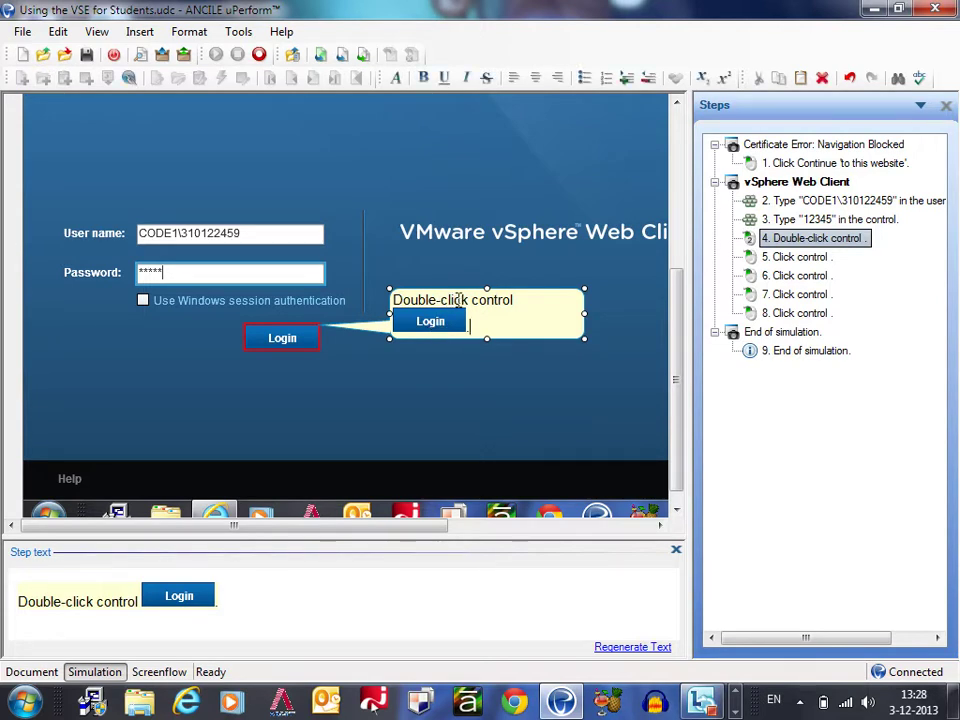
drag(469, 300, 393, 301)
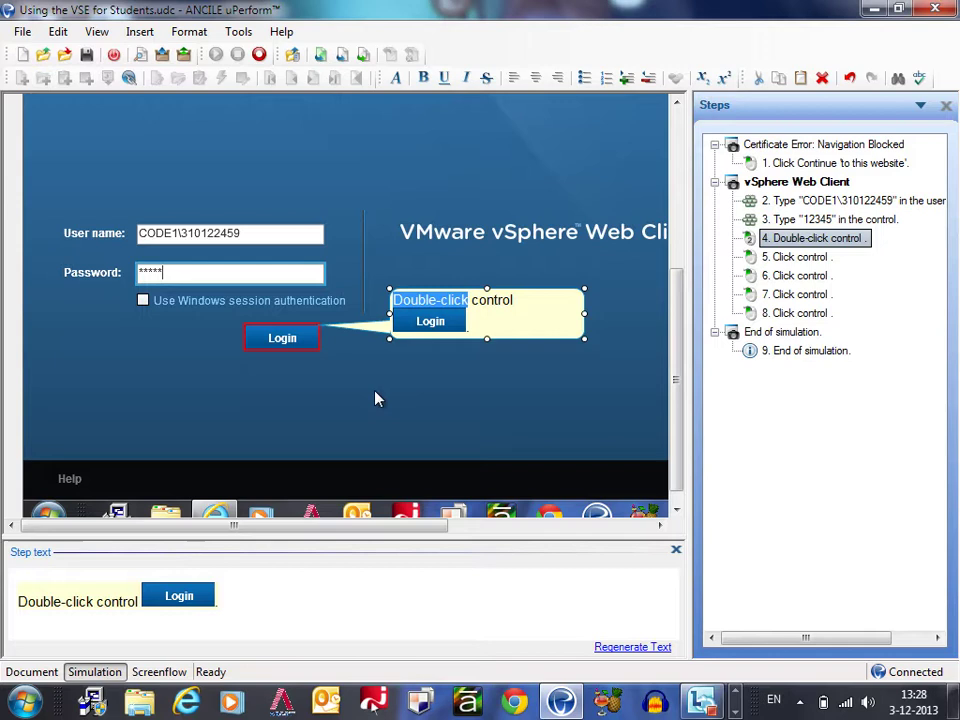
click(374, 360)
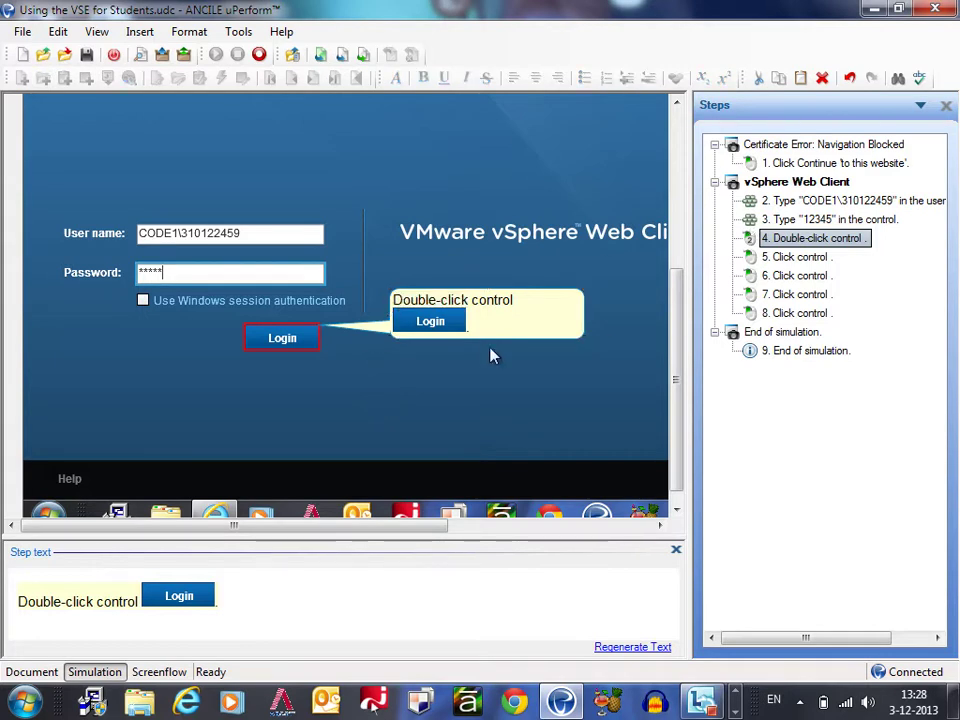
Step: Change the login step's action to Left click in Action Properties and apply it
right_click(290, 339)
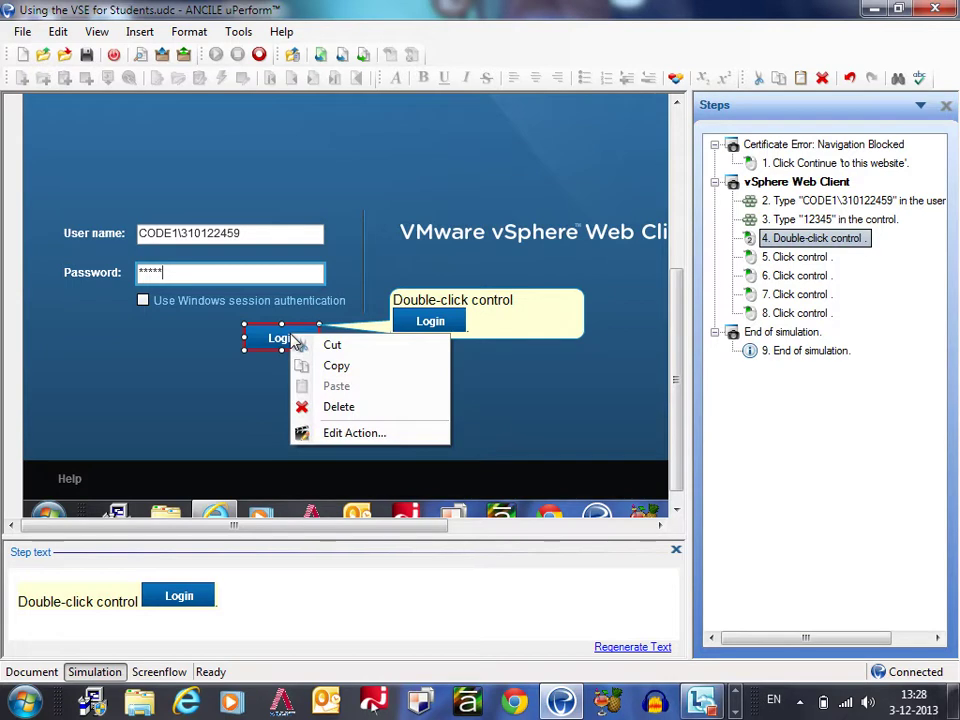
click(336, 434)
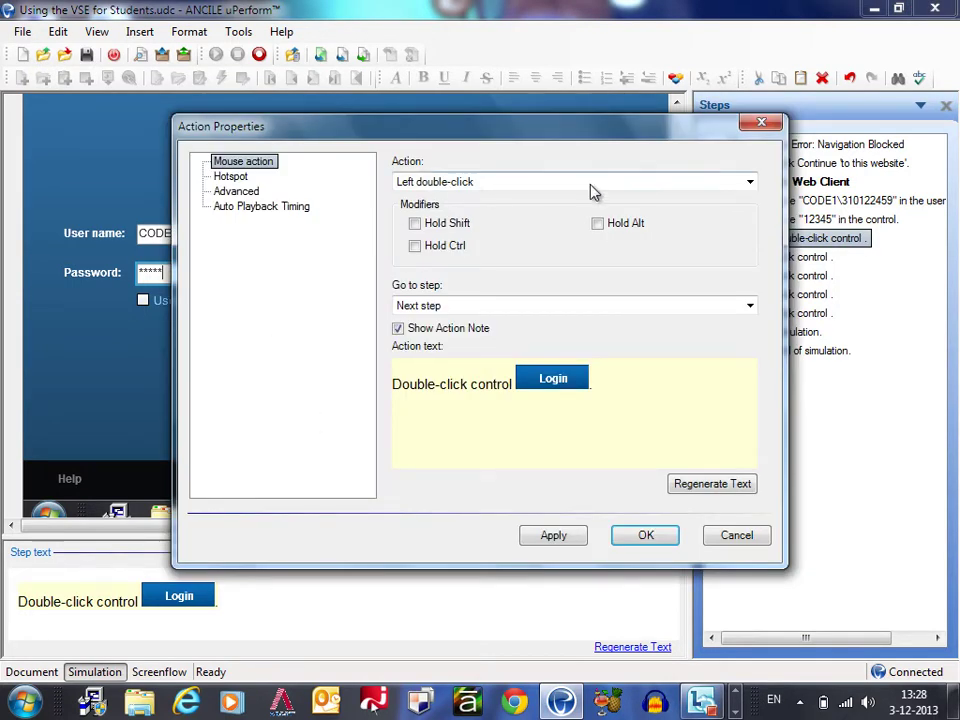
click(750, 184)
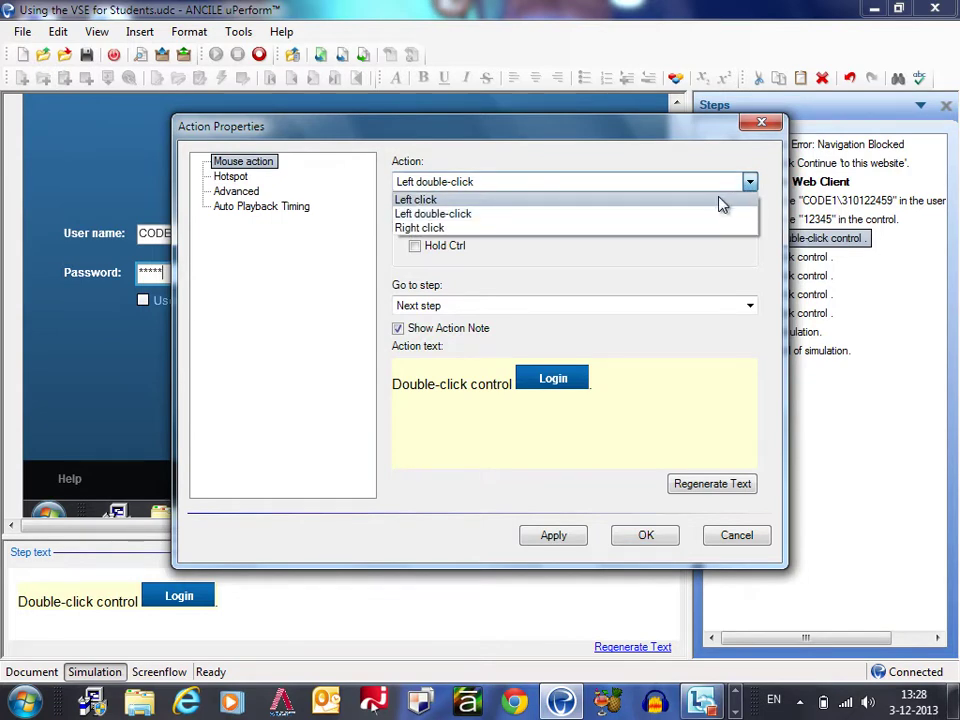
click(716, 200)
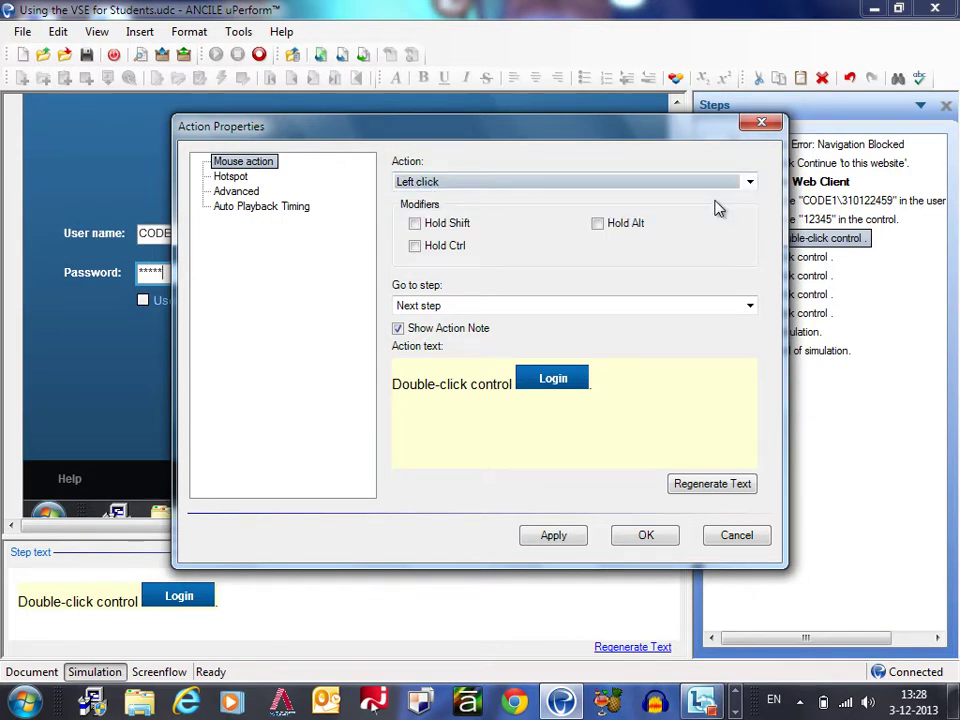
click(553, 536)
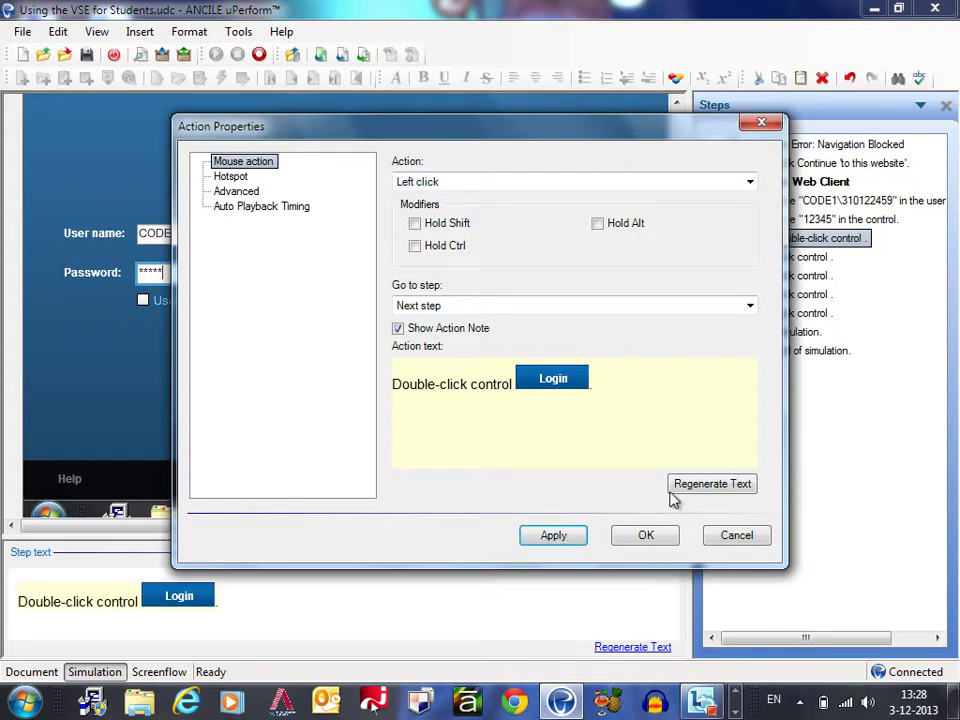
Step: Regenerate the action text and edit it to 'Click the login button', then confirm
click(712, 490)
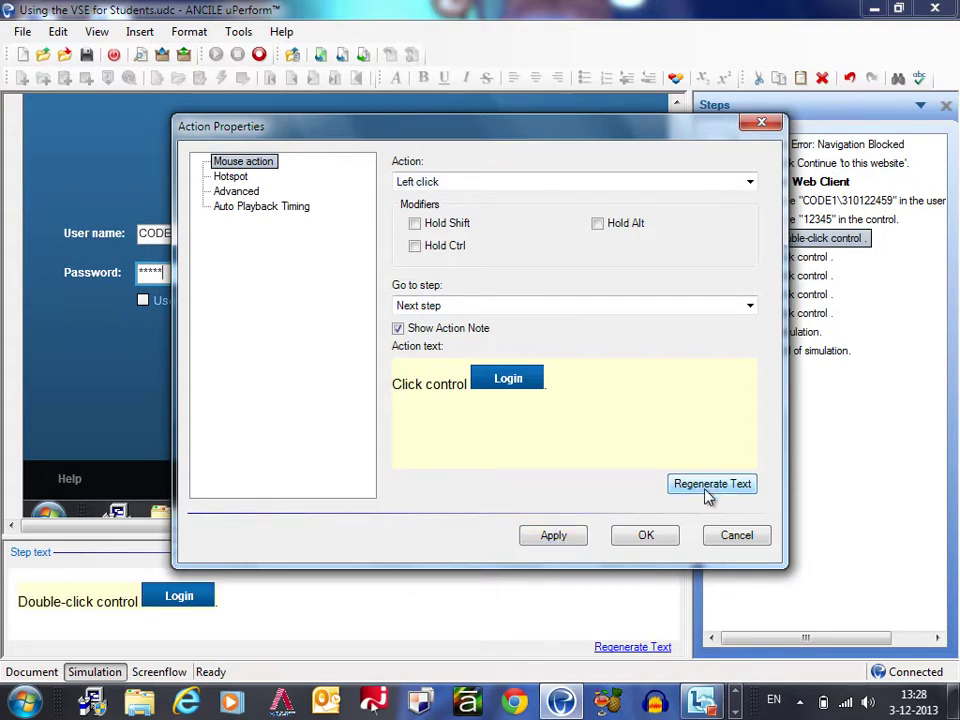
double_click(451, 384)
key(Delete)
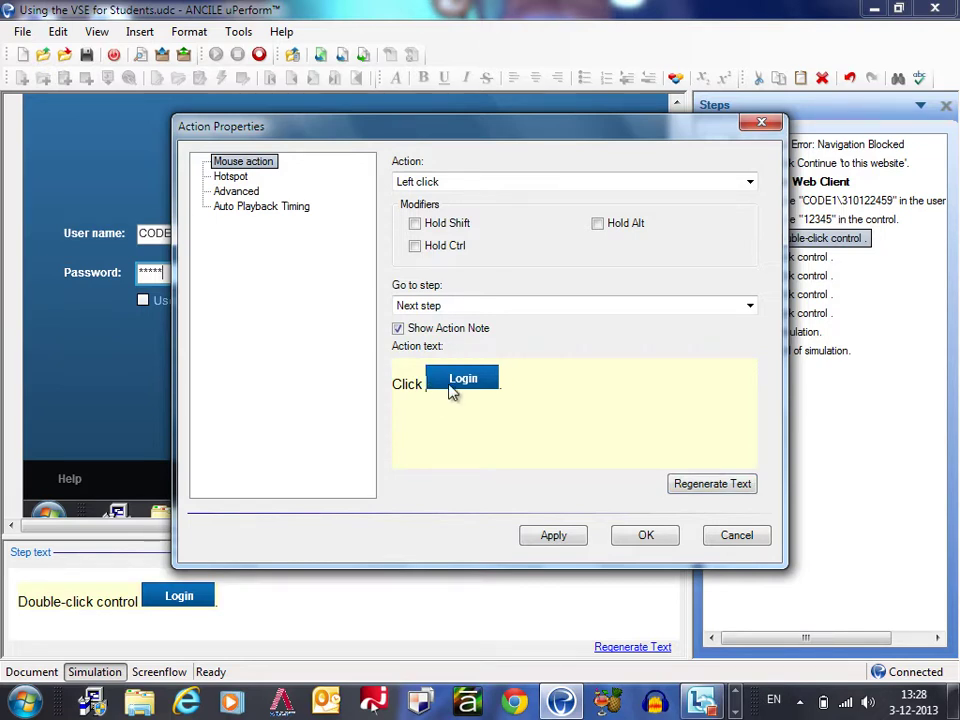
text(the login b)
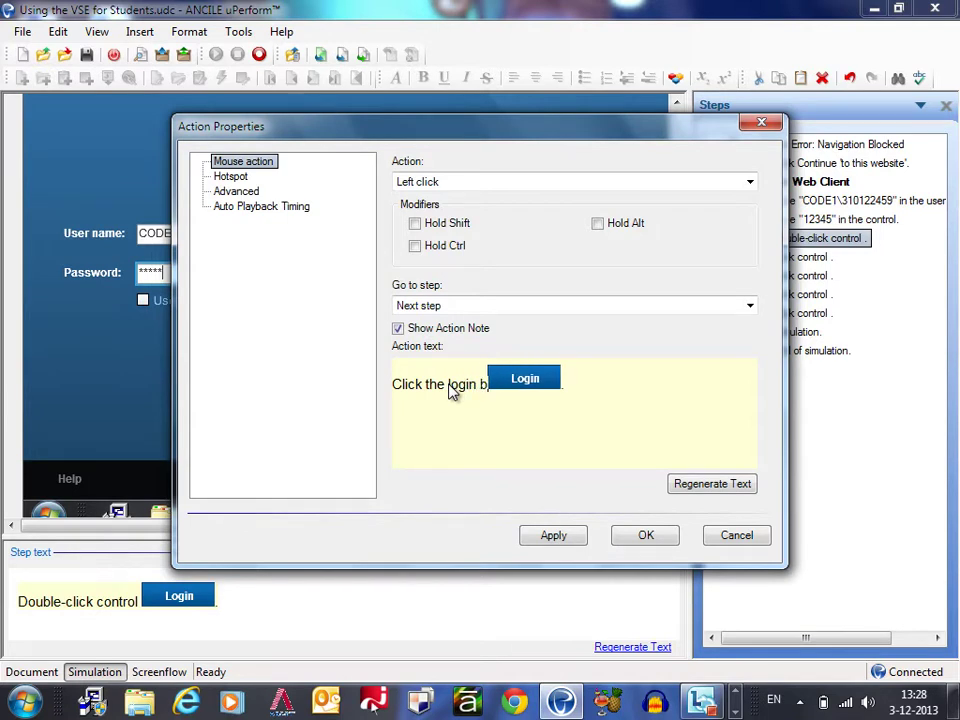
text(utton)
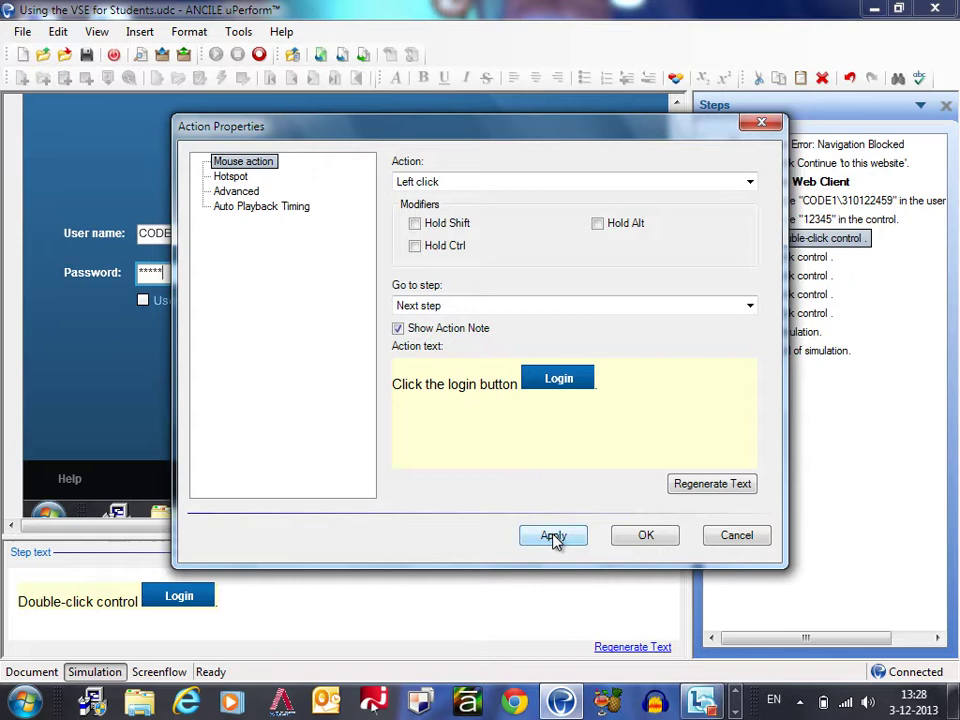
click(646, 537)
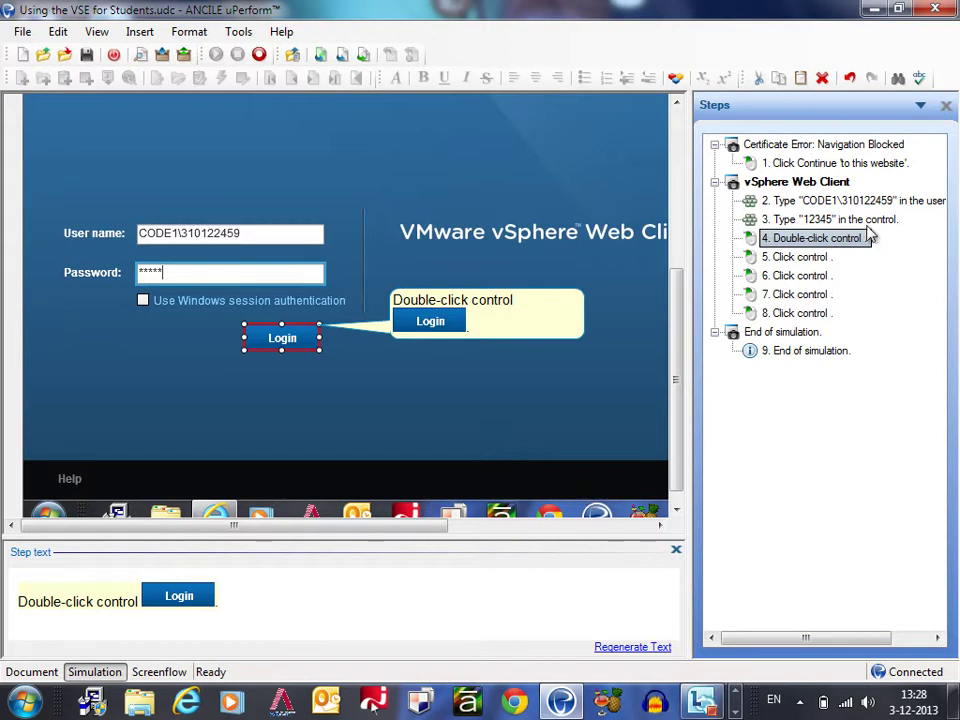
Step: Replace step 4's bubble text 'Double-click control' with 'Click the login button'
click(808, 264)
click(808, 239)
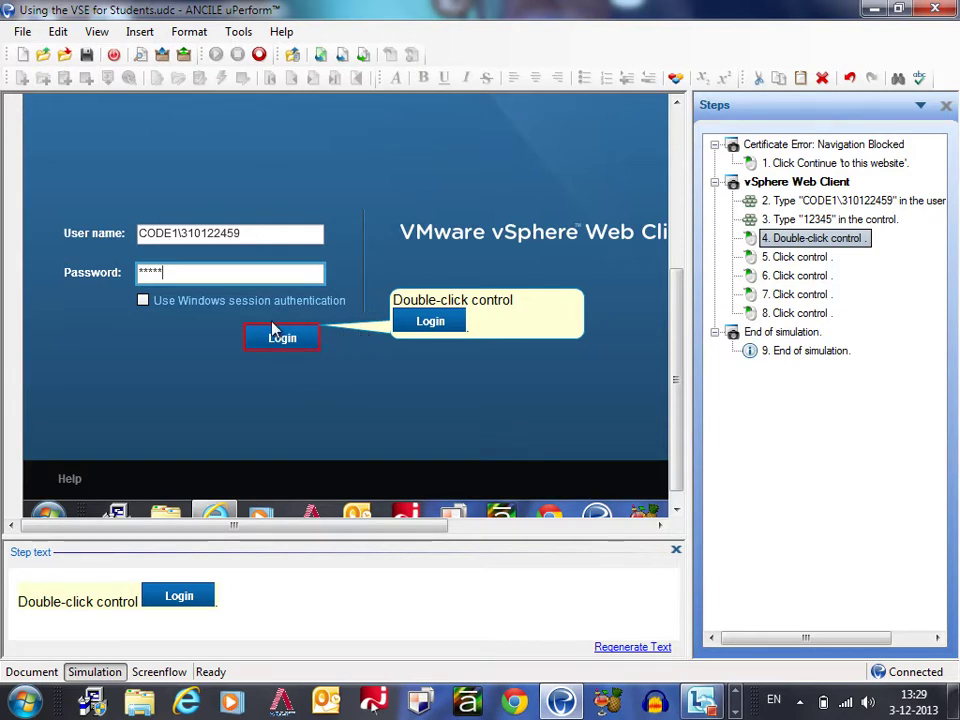
double_click(493, 300)
drag(530, 300, 395, 310)
text(Click)
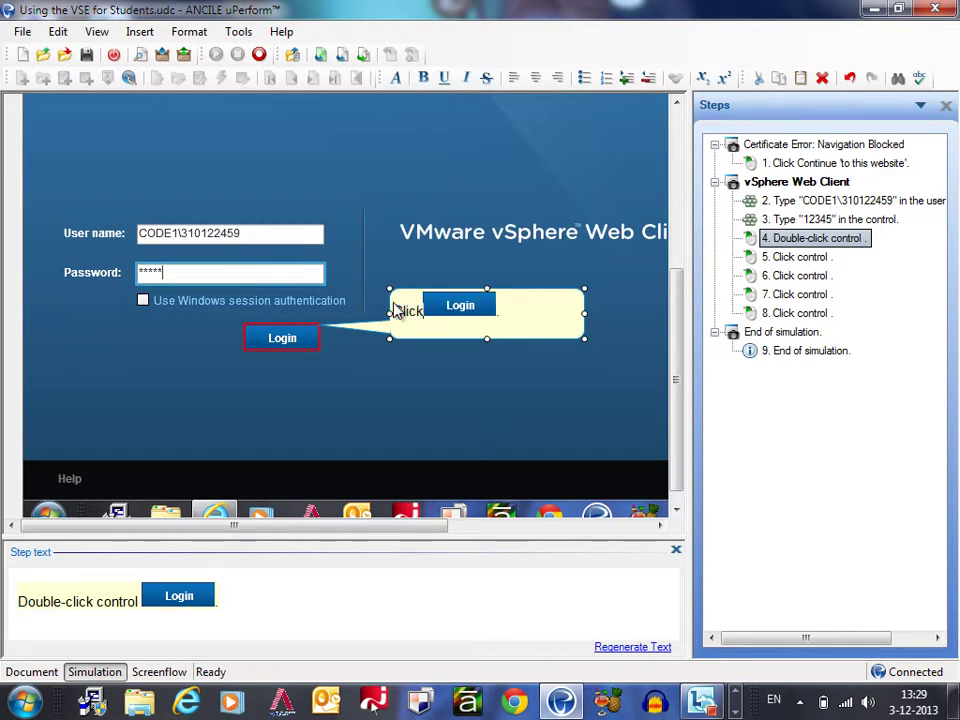
text( the login)
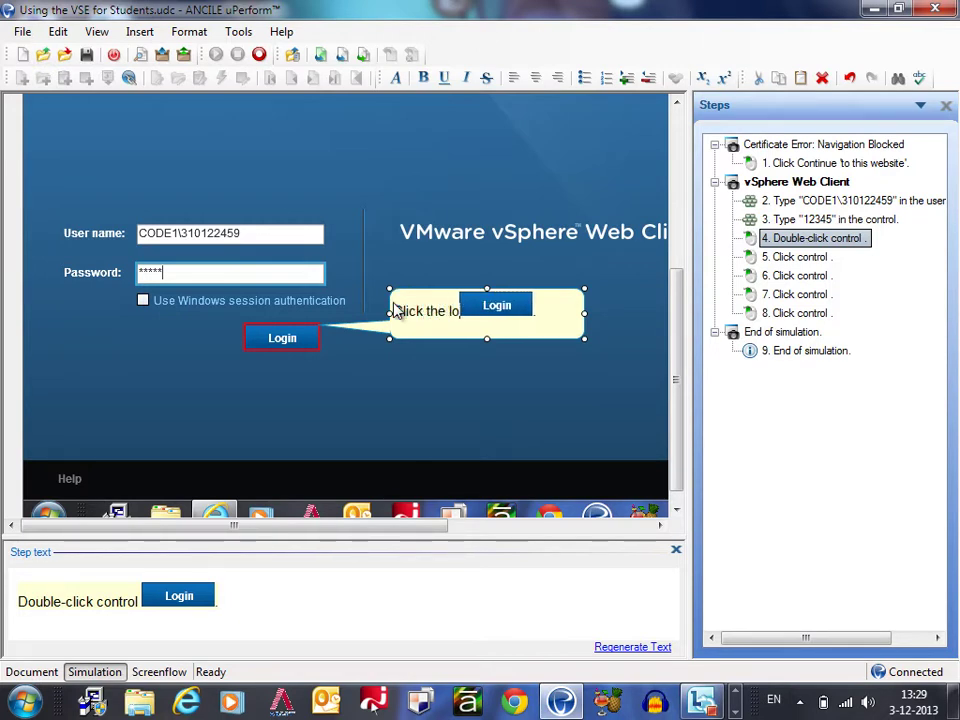
text( button)
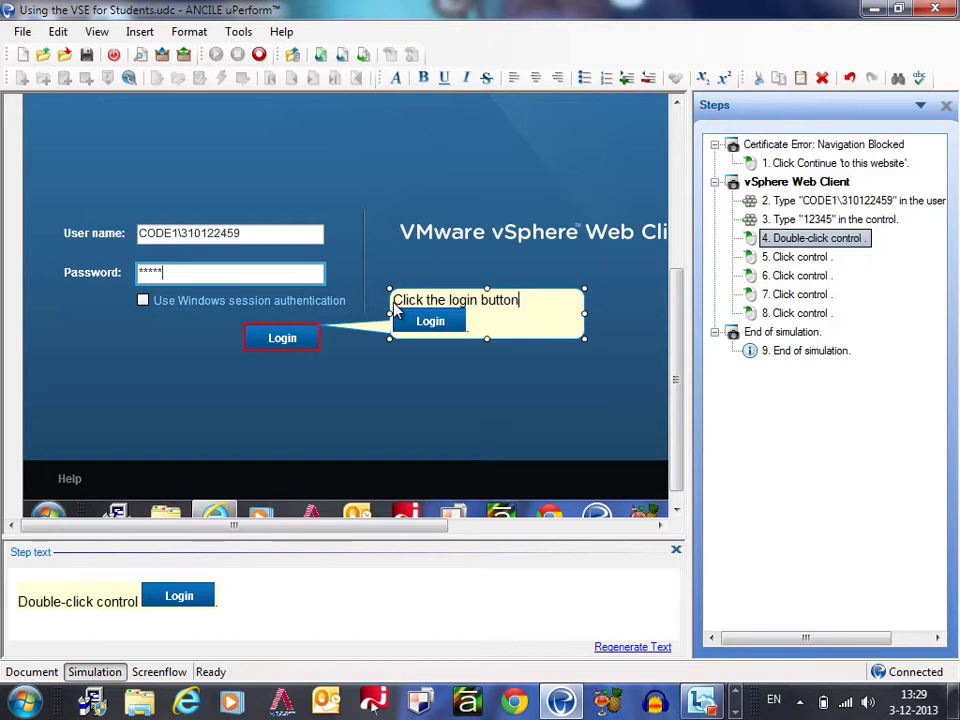
click(392, 261)
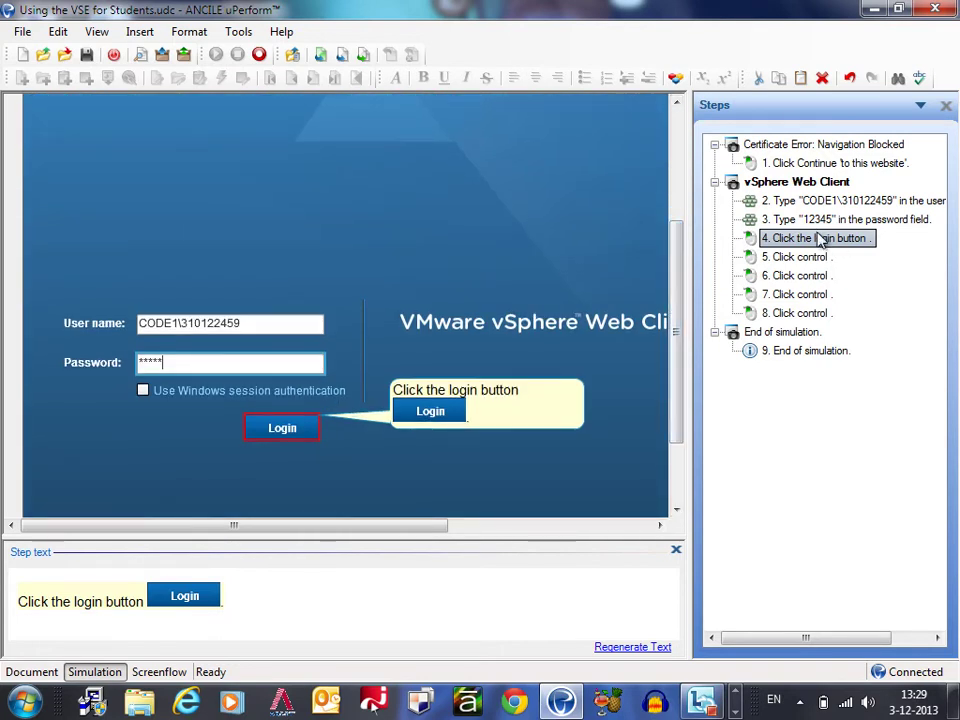
Step: Delete the four trailing 'Click control' steps so step 5 becomes End of simulation
click(795, 258)
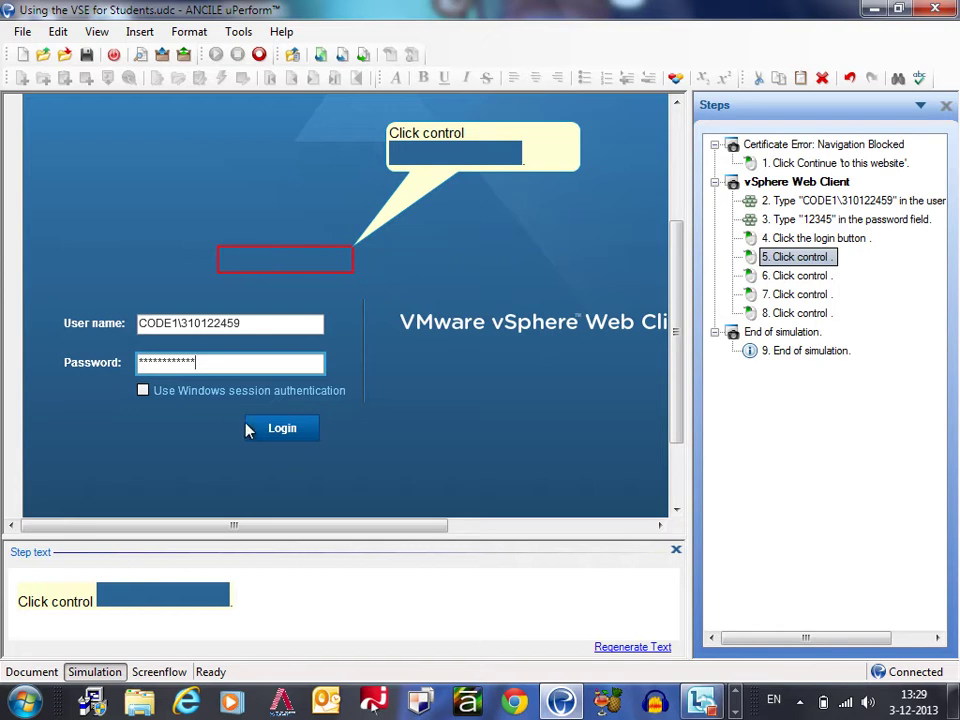
right_click(738, 257)
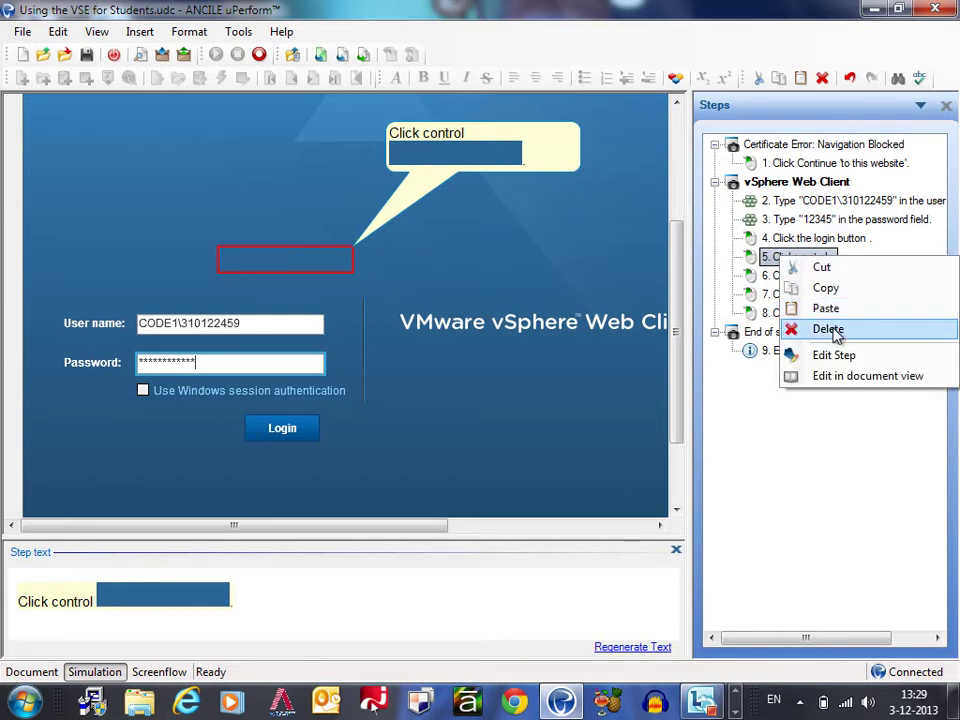
click(772, 329)
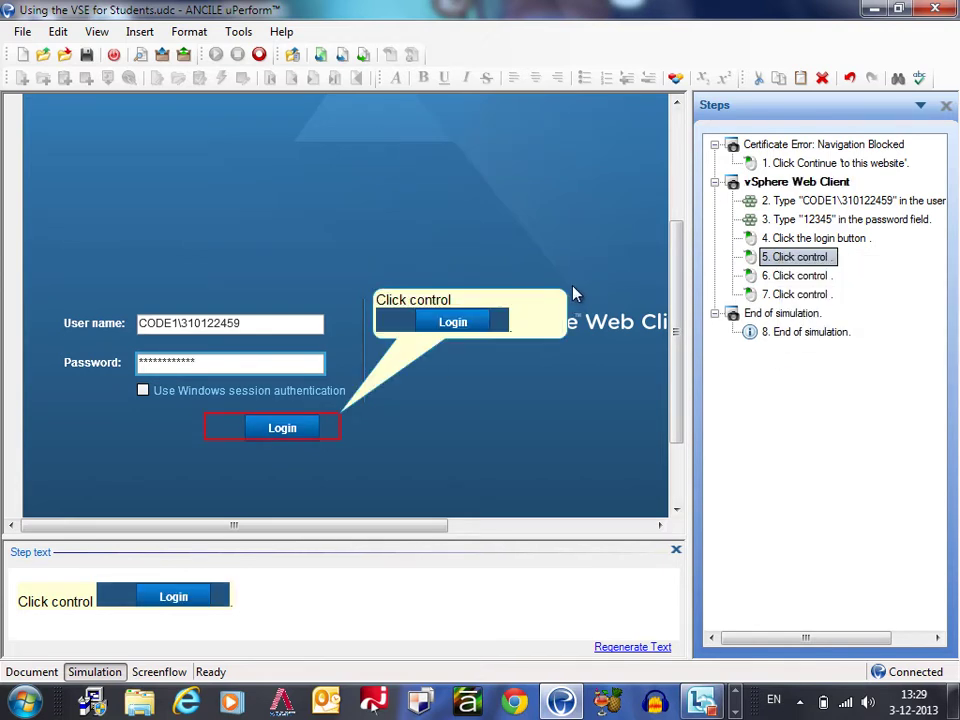
right_click(788, 257)
click(812, 326)
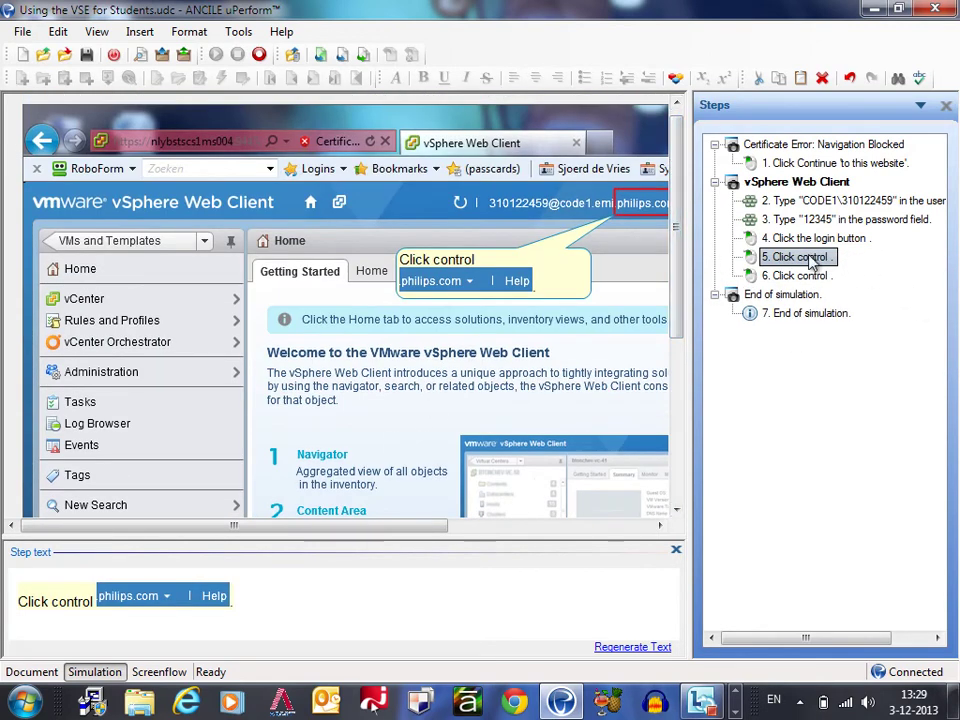
right_click(788, 256)
click(805, 328)
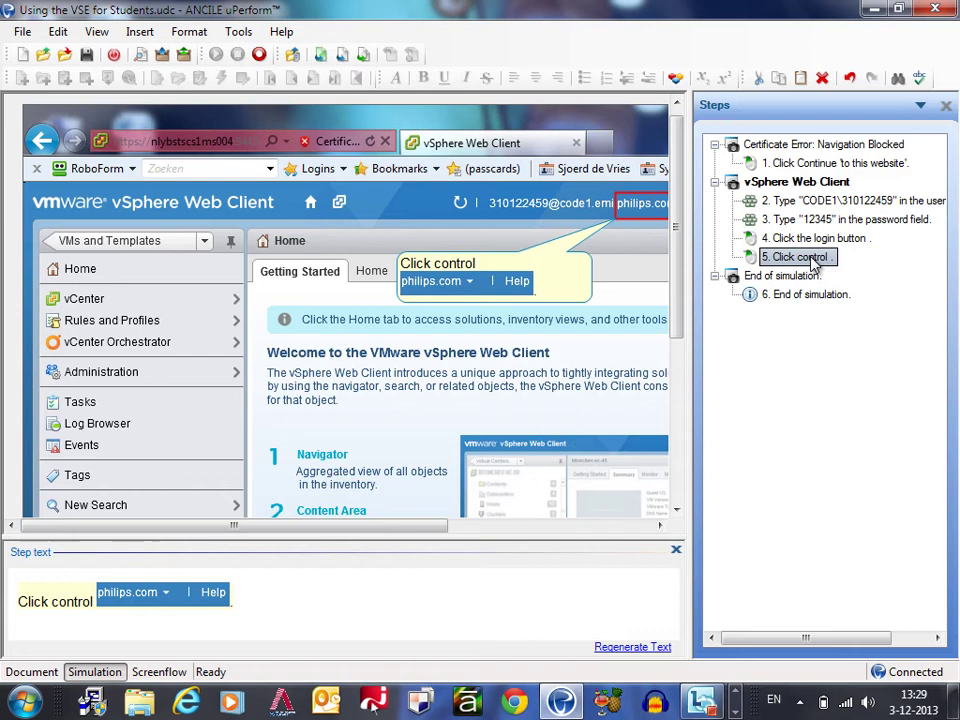
right_click(790, 257)
click(815, 328)
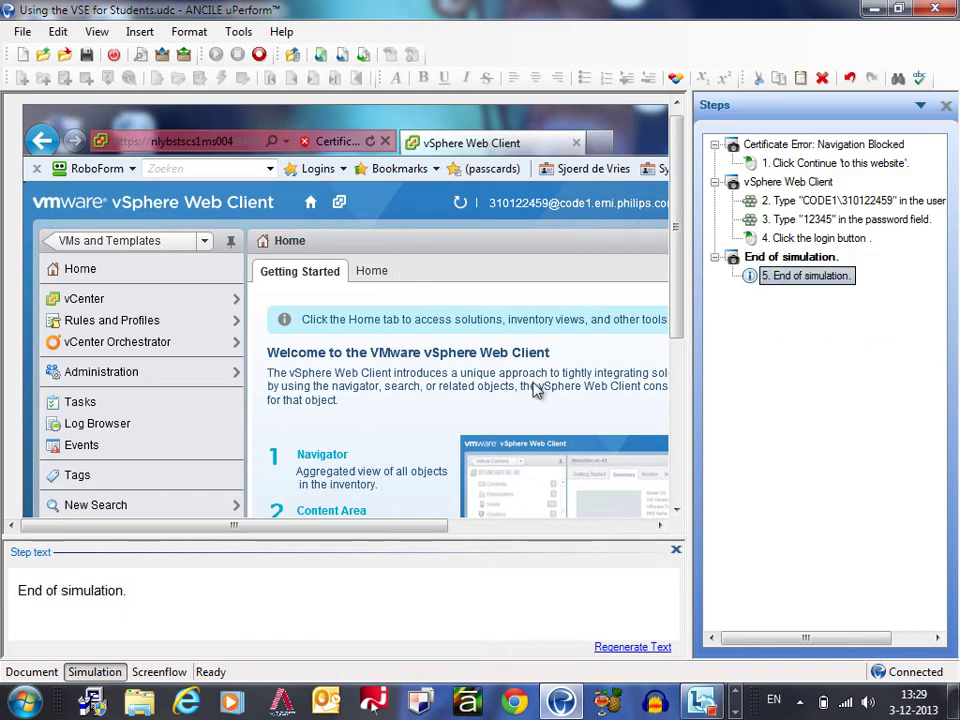
Step: Reopen step 2's user name screen and select all of its bubble text
mouse_move(343, 529)
mouse_down()
mouse_move(540, 530)
mouse_move(332, 526)
mouse_up()
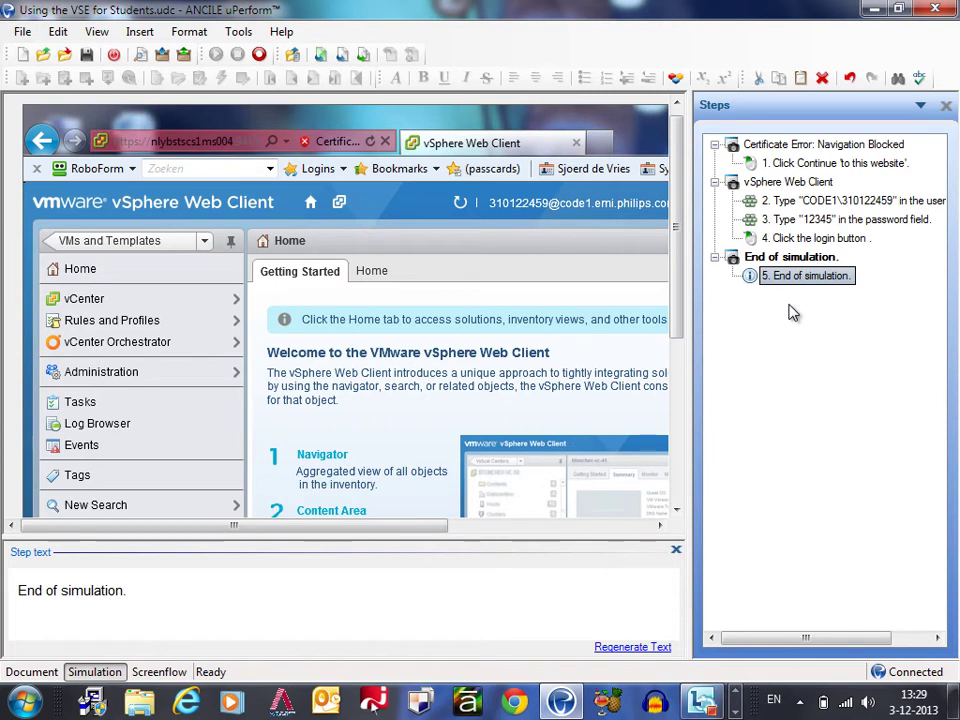
scroll(681, 324, down, 3)
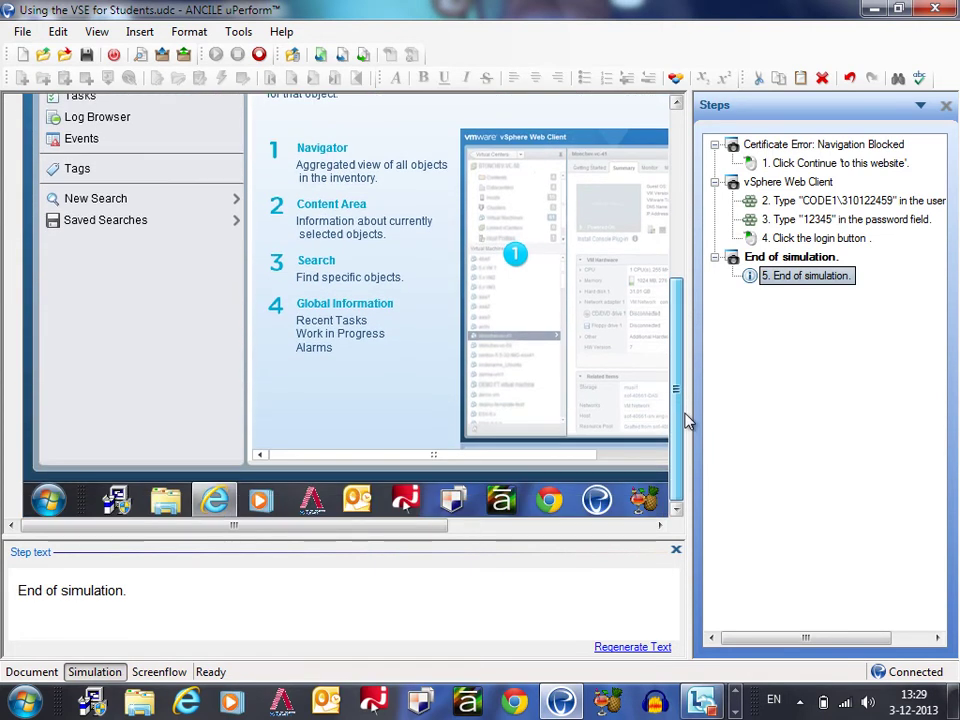
drag(681, 413, 707, 208)
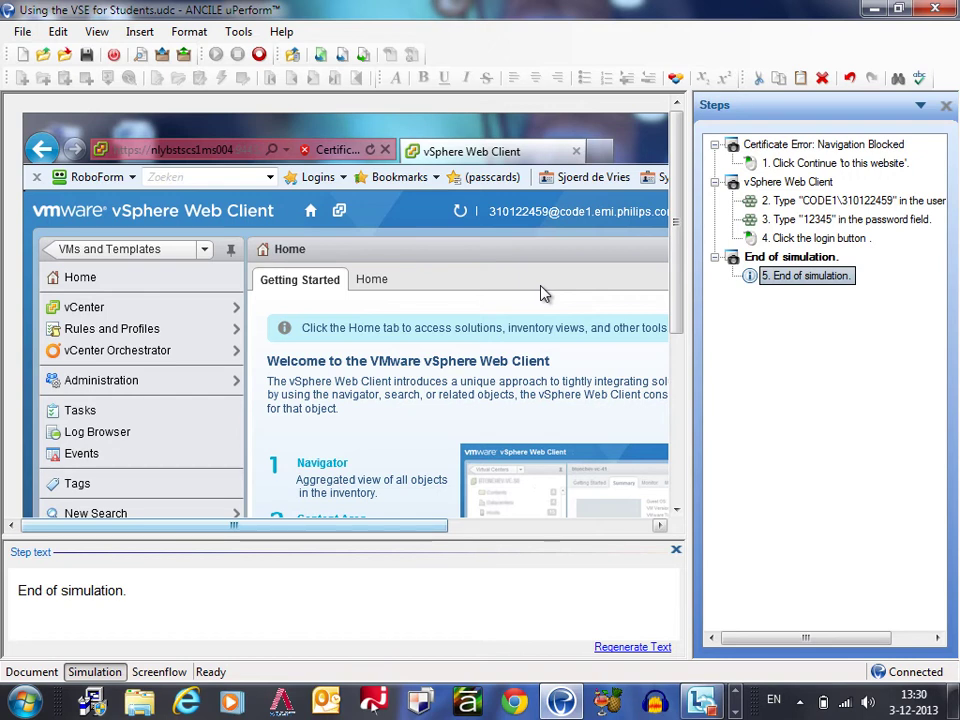
click(470, 525)
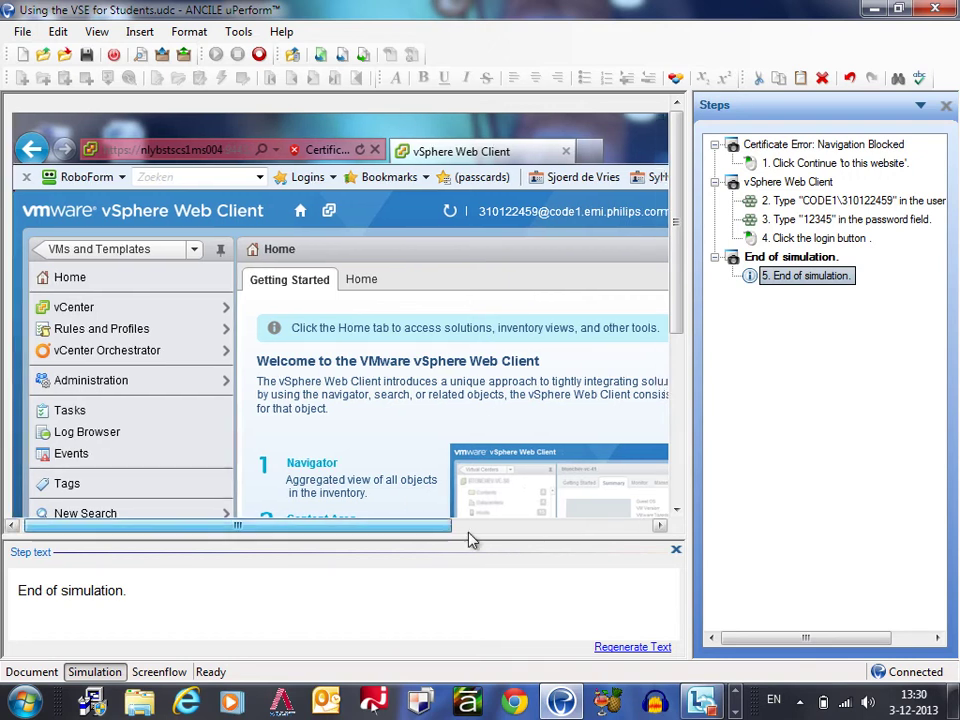
click(815, 203)
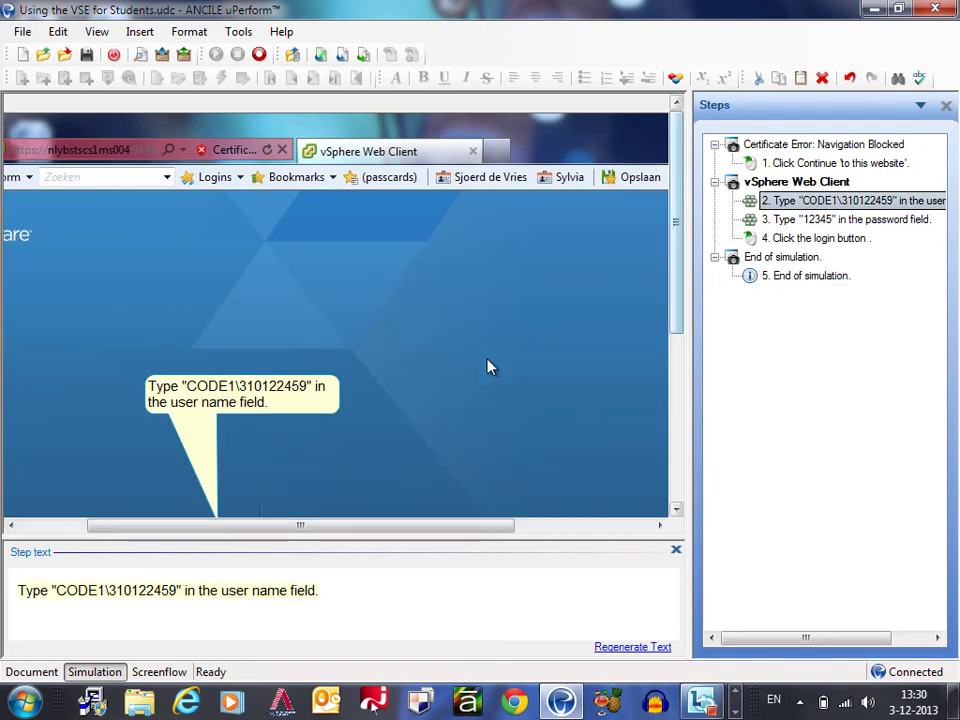
scroll(668, 341, down, 2)
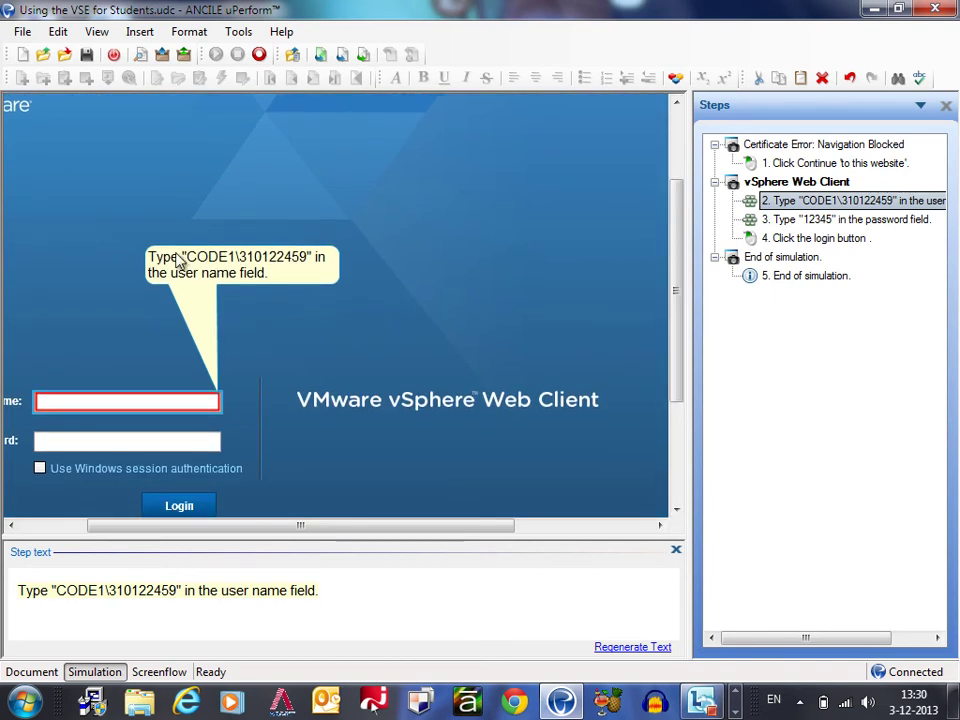
click(177, 255)
drag(272, 272, 152, 257)
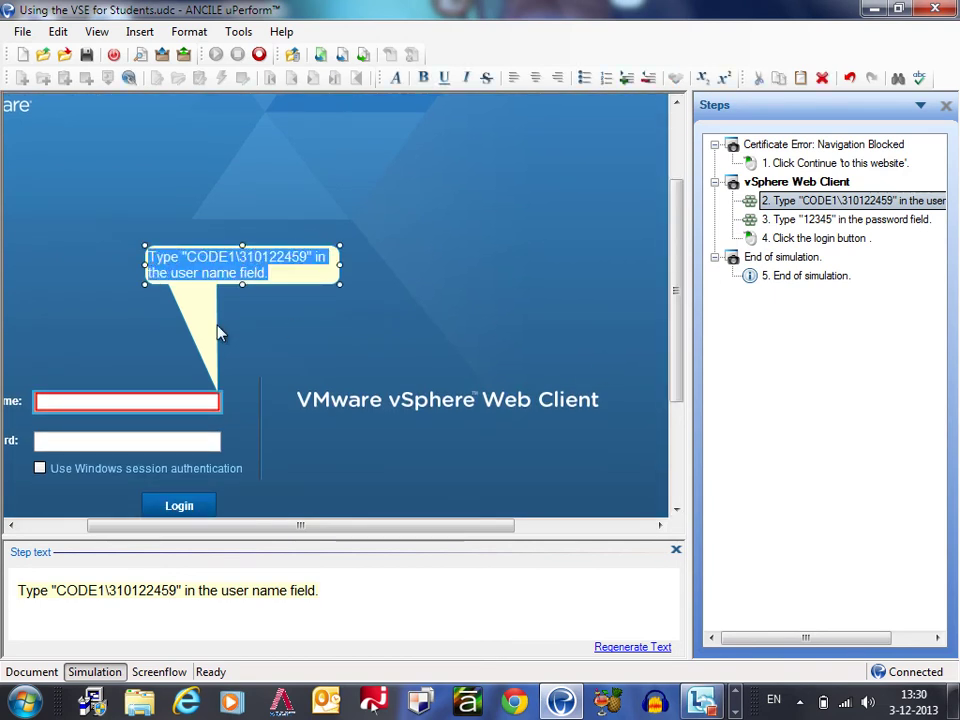